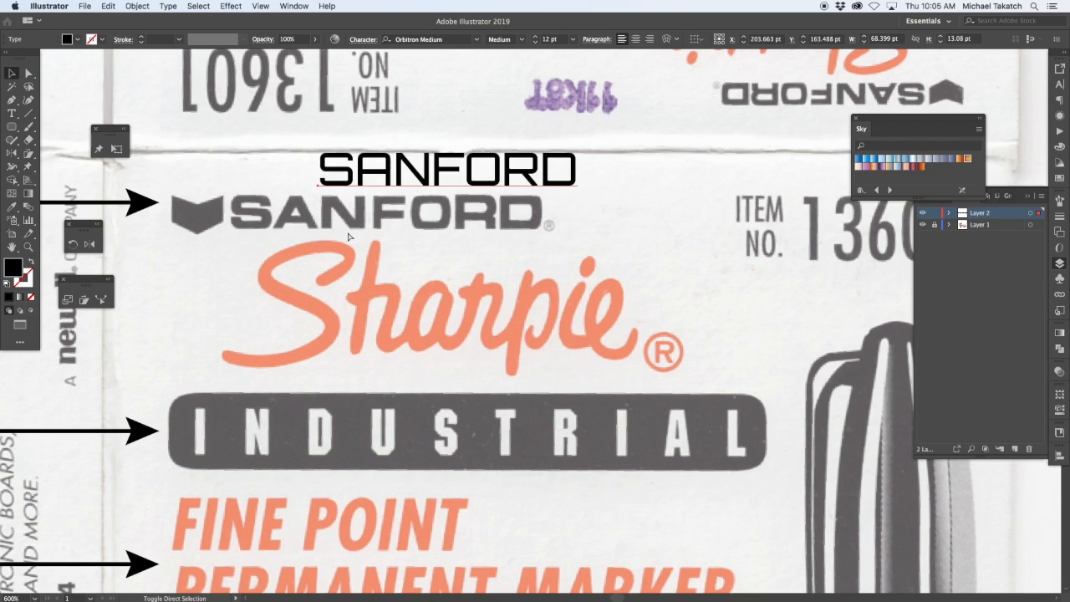
Redo the edits that fit the black SANFORD lettering over the scanned logo and make it bolder
{"action": "key", "text": "super+shift+z"}
{"action": "key", "text": "super+shift+z"}
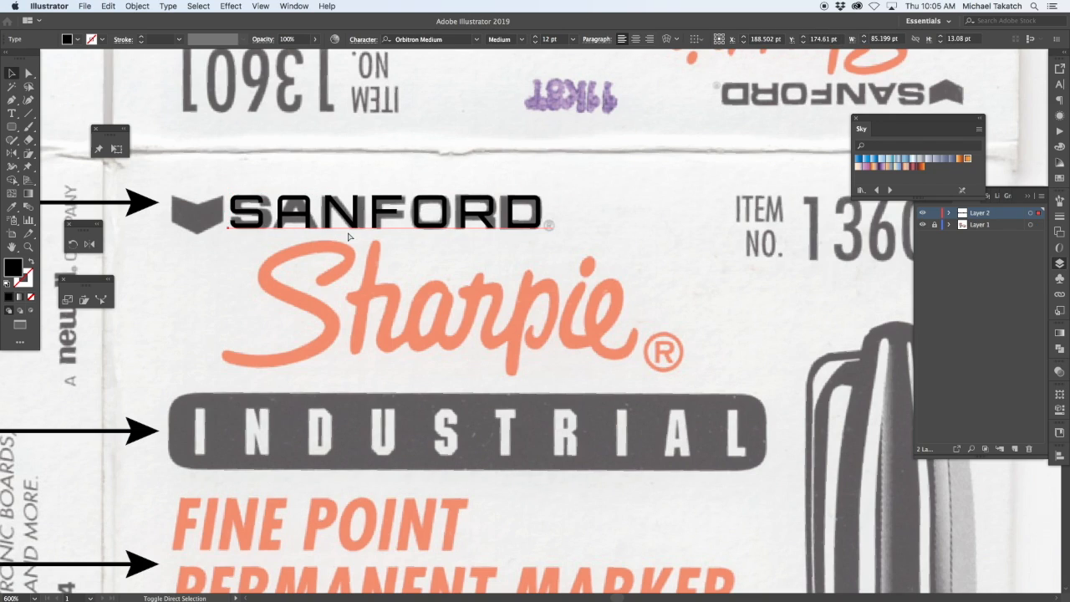
{"action": "key", "text": "super+shift+z"}
{"action": "key", "text": "super+shift+z"}
{"action": "key", "text": "super+shift+z"}
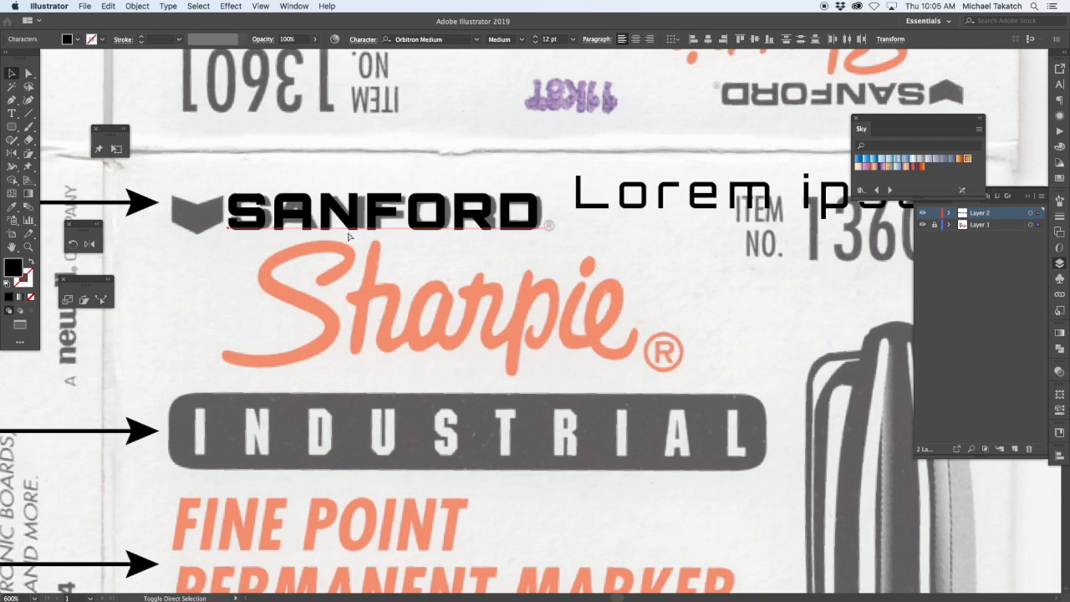
Redo the registered mark beside SANFORD and the slanted left half of the logo's emblem
{"action": "key", "text": "super+shift+z"}
{"action": "key", "text": "super+shift+z"}
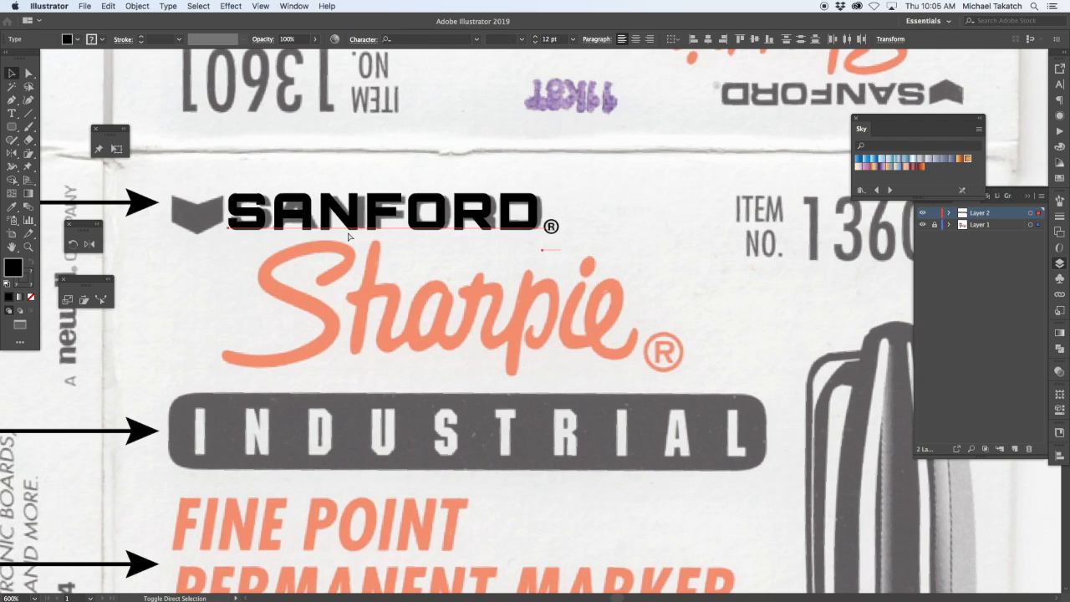
{"action": "key", "text": "super+shift+z"}
{"action": "key", "text": "super+shift+z"}
{"action": "key", "text": "super+shift+z"}
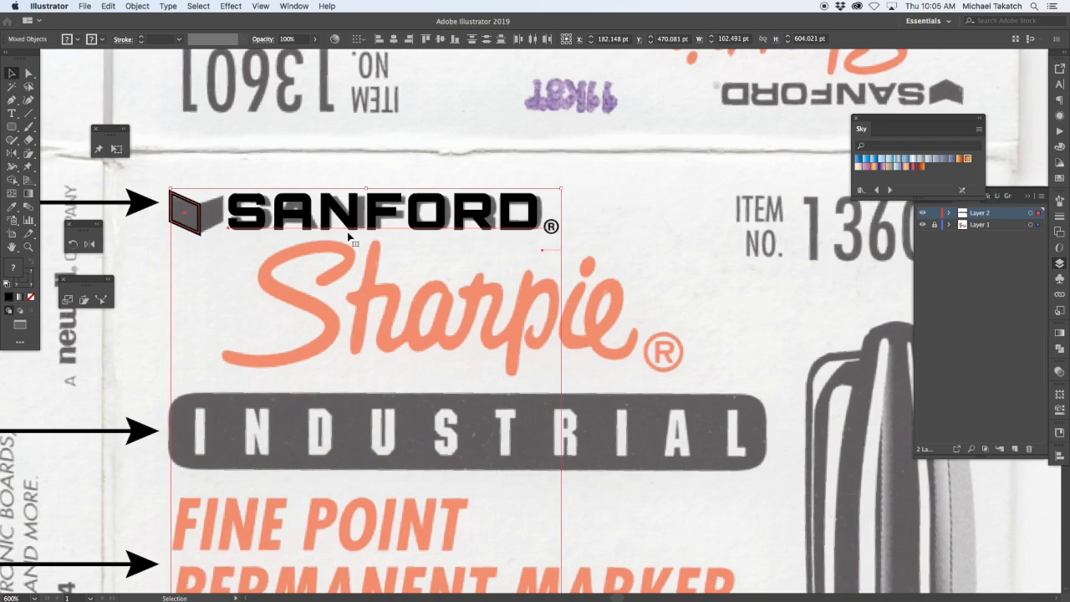
Redo the completion of the two-part chevron emblem beside SANFORD with a black fill
{"action": "key", "text": "super+shift+z"}
{"action": "key", "text": "super+shift+z"}
{"action": "key", "text": "super+shift+z"}
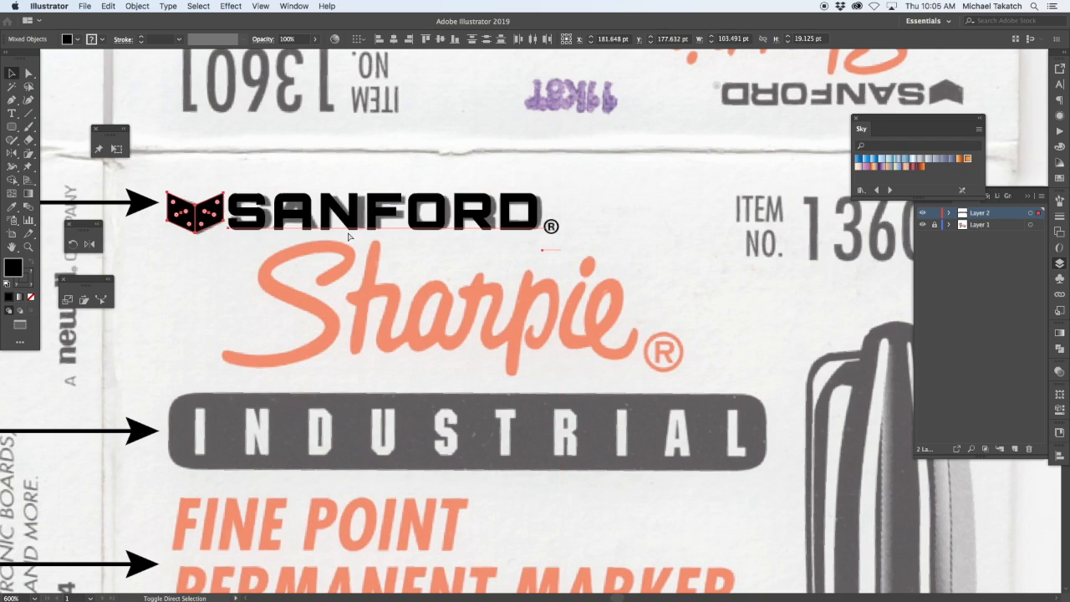
Redo the black rounded outline around the INDUSTRIAL banner and the Helvetica placeholder text over Sharpie
{"action": "key", "text": "super+shift+z"}
{"action": "key", "text": "super+shift+z"}
{"action": "key", "text": "super+shift+z"}
{"action": "key", "text": "super+shift+z"}
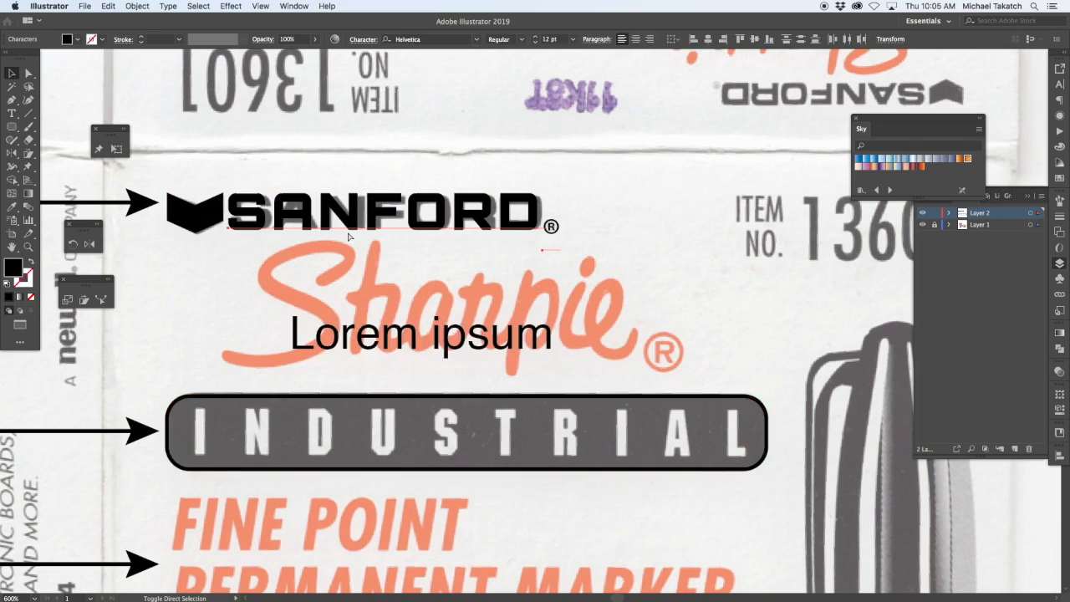
Redo the black slab-serif INDUSTRIAL lettering inside the rounded banner and the first widening of its letter spacing
{"action": "key", "text": "super+shift+z"}
{"action": "key", "text": "super+shift+z"}
{"action": "key", "text": "super+shift+z"}
{"action": "key", "text": "super+shift+z"}
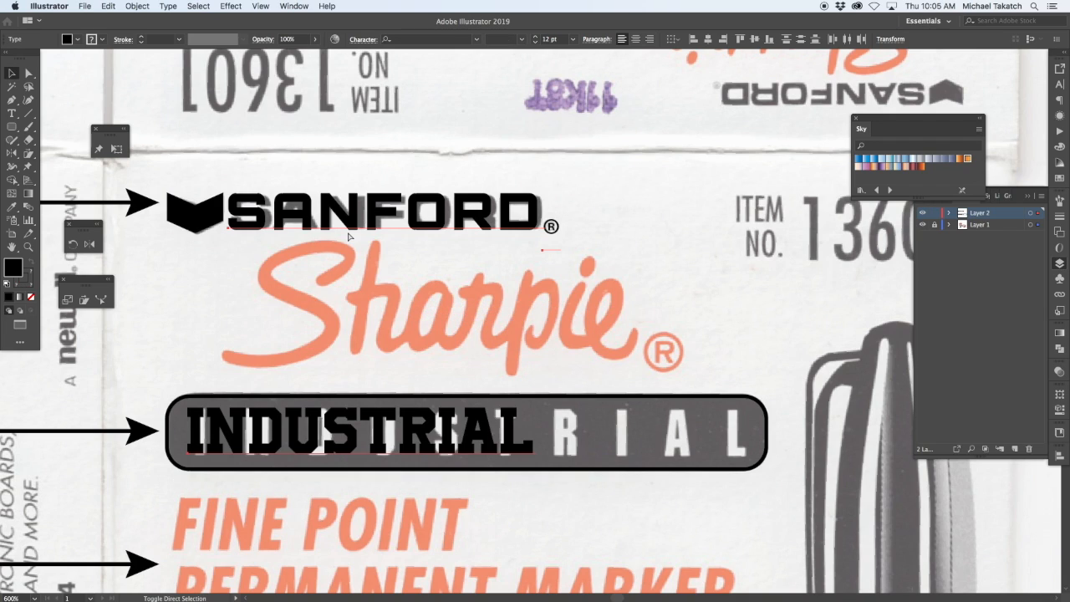
{"action": "key", "text": "super+shift+z"}
{"action": "key", "text": "super+shift+z"}
{"action": "key", "text": "super+shift+z"}
{"action": "key", "text": "super+shift+z"}
{"action": "key", "text": "super+shift+z"}
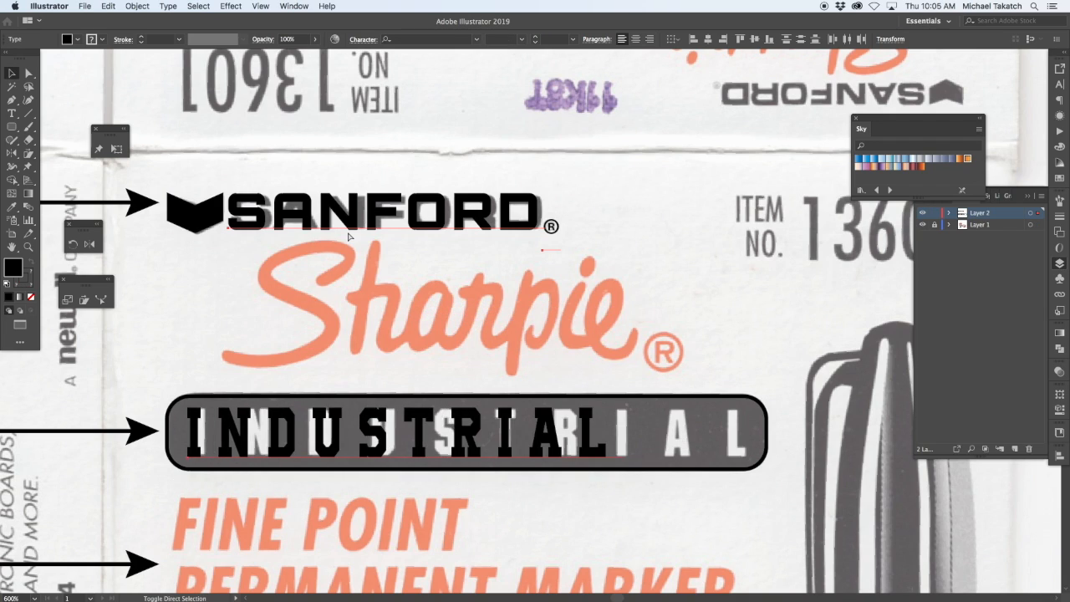
Redo spreading INDUSTRIAL across the full banner and giving its letters a white fill with black outline
{"action": "key", "text": "super+shift+z"}
{"action": "key", "text": "super+shift+z"}
{"action": "key", "text": "super+shift+z"}
{"action": "key", "text": "super+shift+z"}
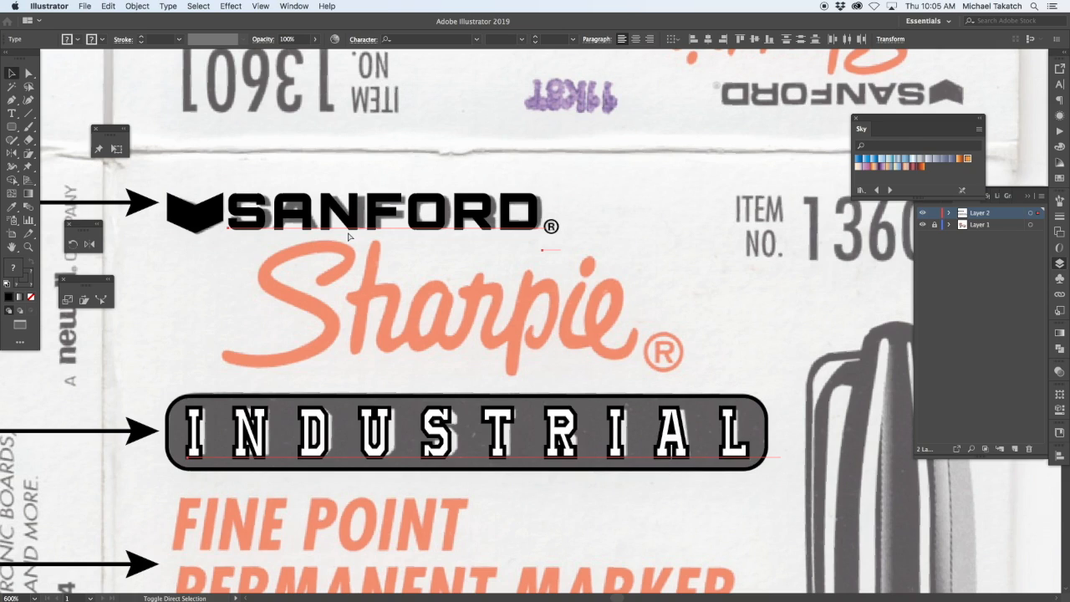
Redo the banner's solid black fill and the alignment of the plain white INDUSTRIAL lettering over it
{"action": "key", "text": "super+shift+z"}
{"action": "key", "text": "super+shift+z"}
{"action": "key", "text": "super+shift+z"}
{"action": "key", "text": "super+shift+z"}
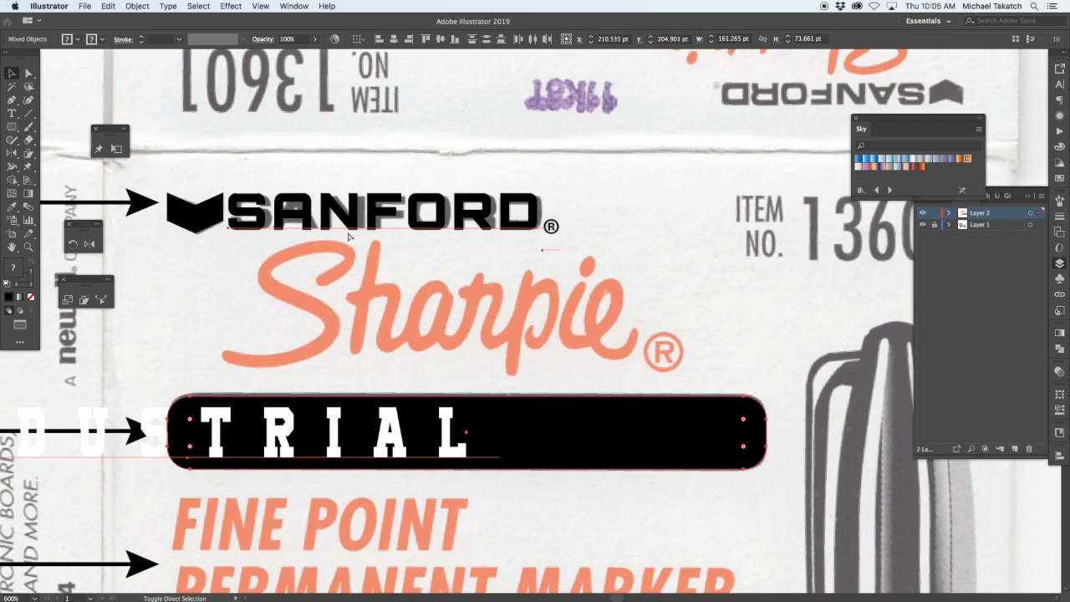
{"action": "key", "text": "super+shift+z"}
{"action": "key", "text": "super+shift+z"}
{"action": "key", "text": "super+shift+z"}
{"action": "key", "text": "super+shift+z"}
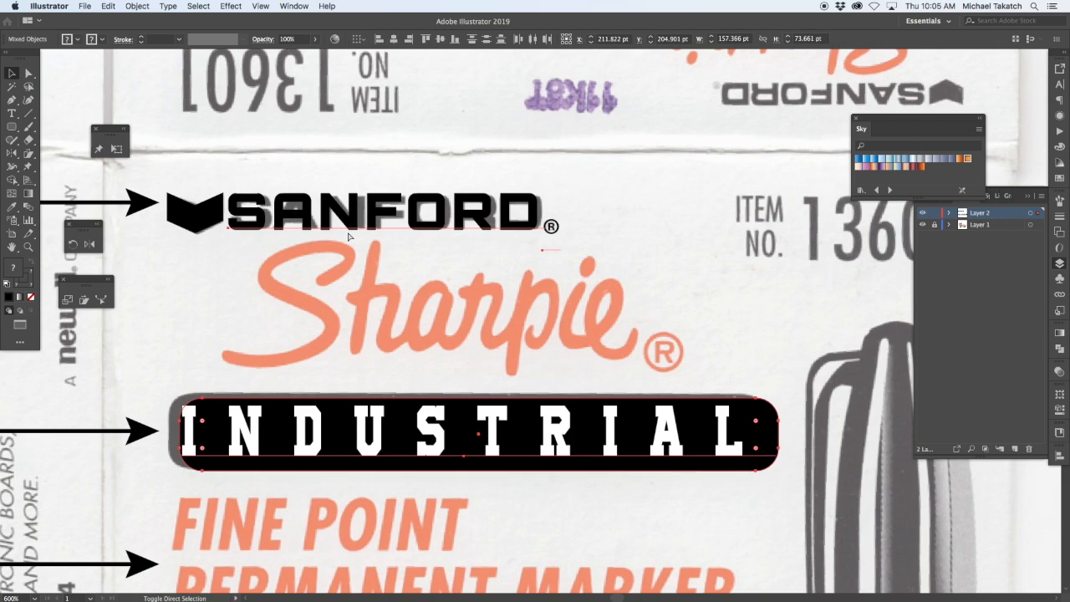
Redo the traced Sharpie script with its registered mark, coloring it red and placing it over the scanned logo
{"action": "key", "text": "super+shift+z"}
{"action": "key", "text": "super+shift+z"}
{"action": "key", "text": "super+shift+z"}
{"action": "key", "text": "super+shift+z"}
{"action": "key", "text": "super+shift+z"}
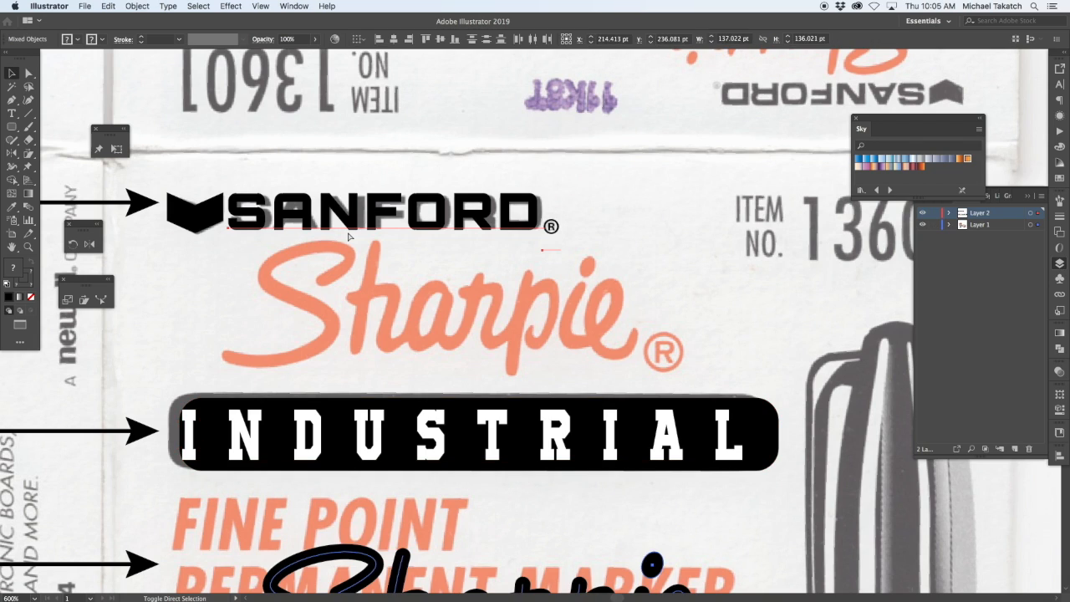
{"action": "key", "text": "super+shift+z"}
{"action": "key", "text": "super+shift+z"}
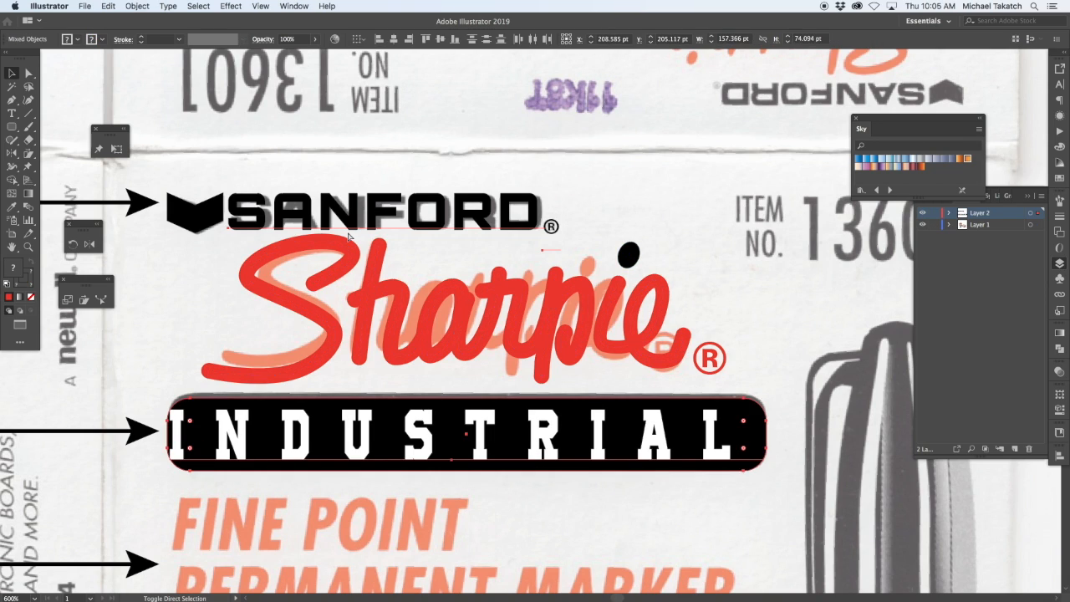
Redo the centering of the white INDUSTRIAL lettering within its black banner and the remaining edits that follow
{"action": "key", "text": "super+shift+z"}
{"action": "key", "text": "super+shift+z"}
{"action": "key", "text": "super+shift+z"}
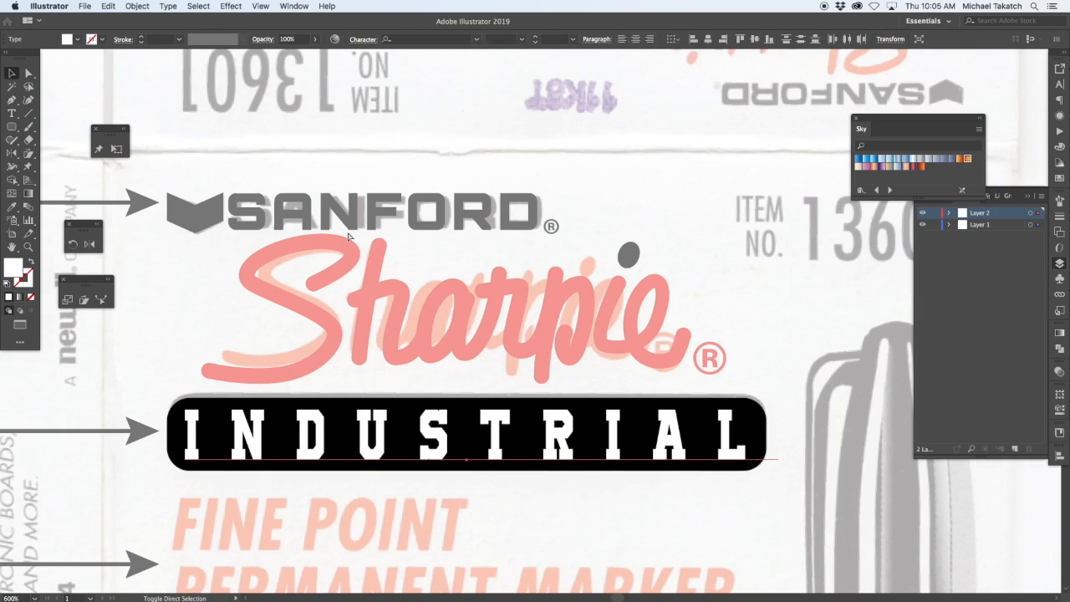
{"action": "key", "text": "super+shift+z"}
{"action": "key", "text": "super+shift+z"}
{"action": "key", "text": "super+shift+z"}
{"action": "key", "text": "super+shift+z"}
{"action": "key", "text": "super+shift+z"}
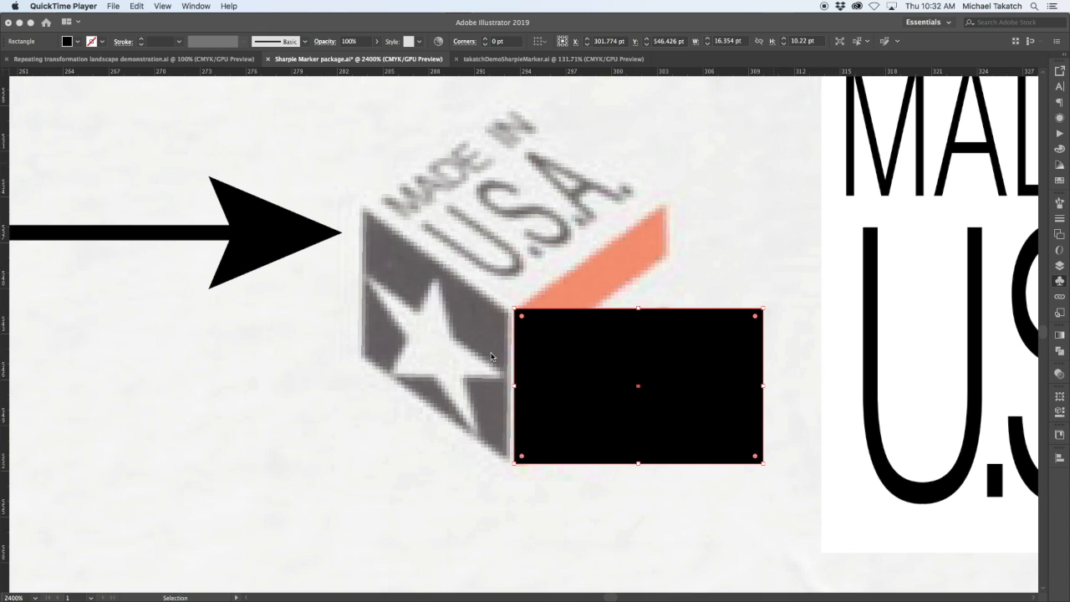
Switch to Illustrator and set up two adjoining black rectangles below the scanned cube, with a white star on the left one
{"action": "key", "text": "super+Tab"}
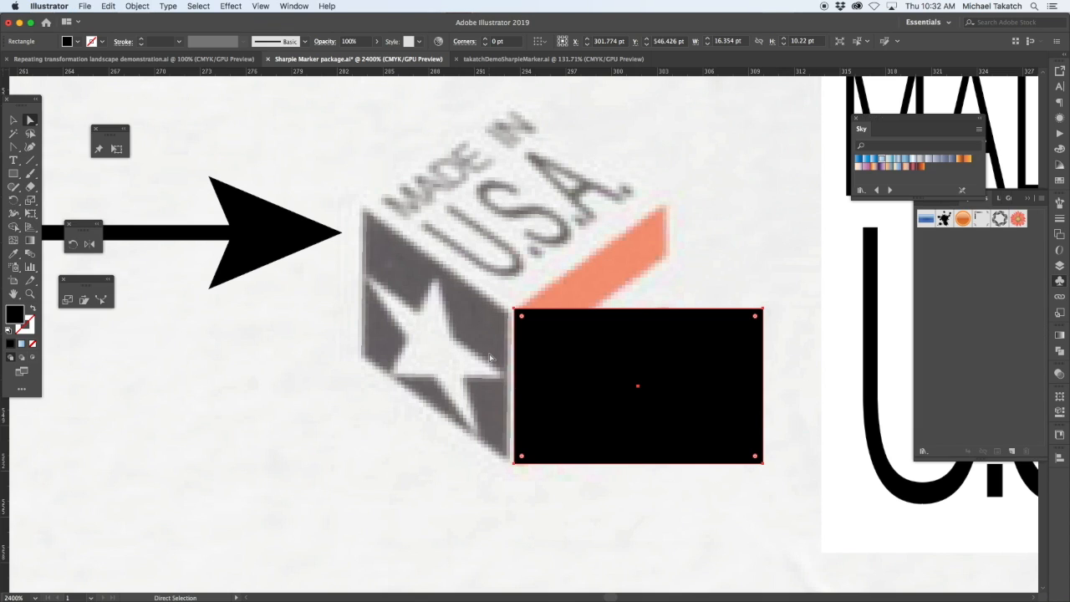
{"action": "key", "text": "shift+Down"}
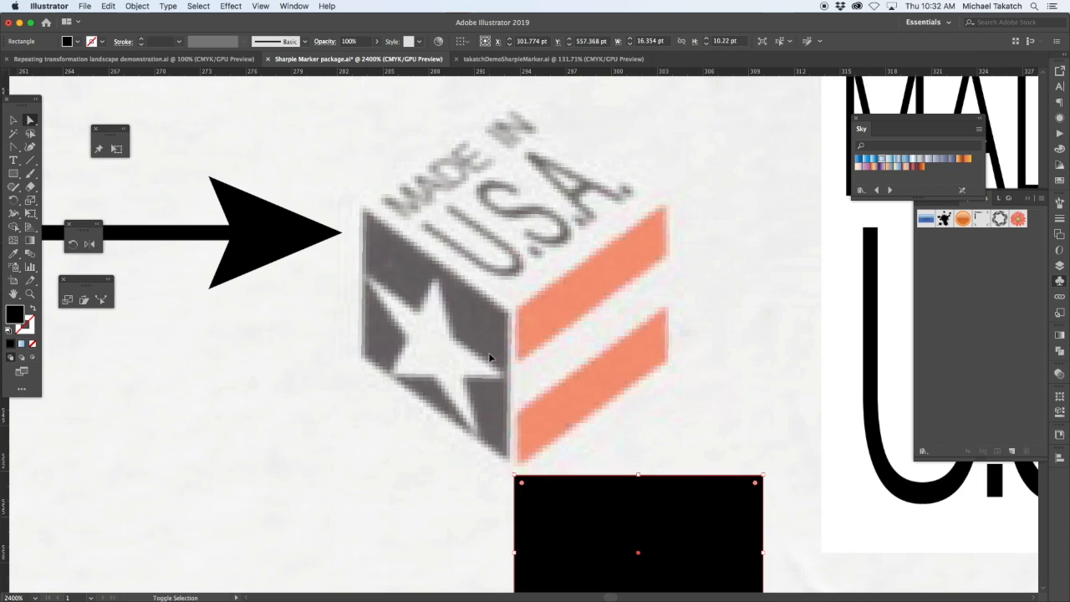
{"action": "key", "text": "alt+shift+Left"}
{"action": "scroll", "coordinate": [489, 357], "scroll_direction": "left", "scroll_amount": 2}
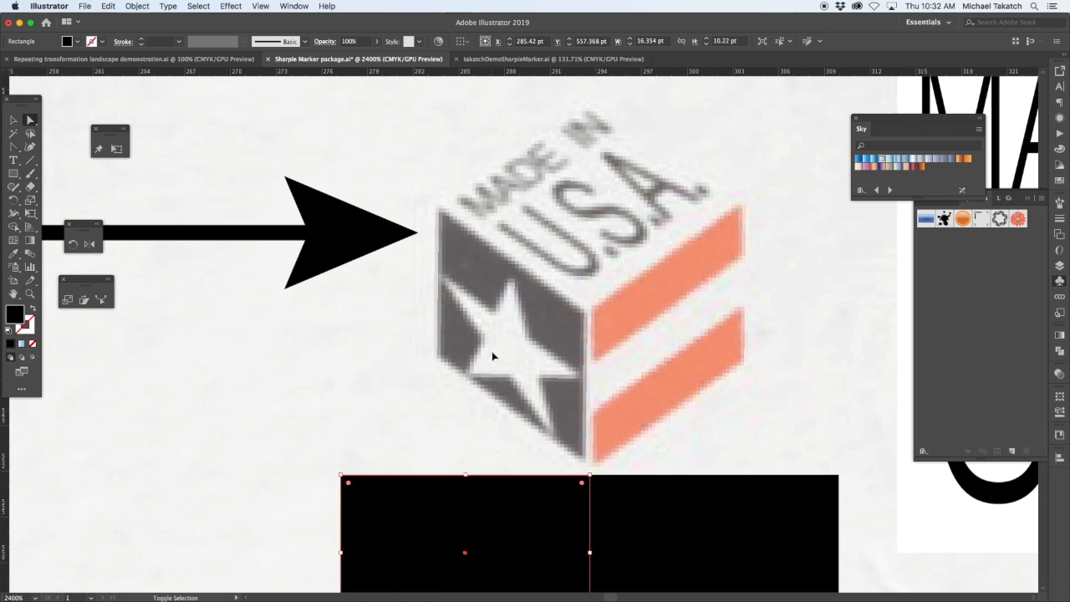
{"action": "key", "text": "super+shift+a"}
{"action": "key", "text": "super+f"}
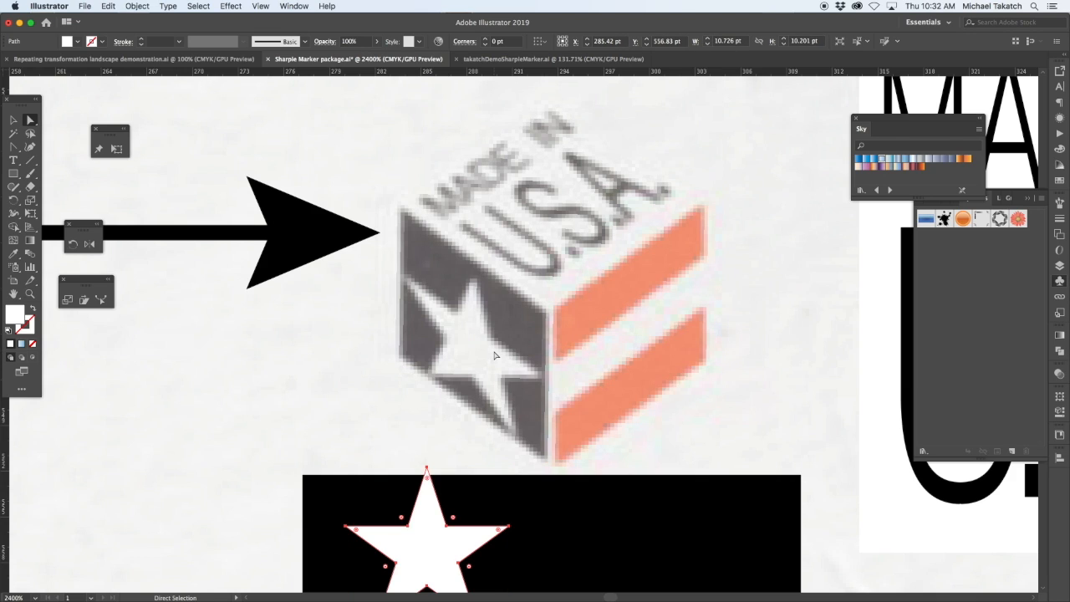
Redo stretching the white star to fill the left rectangle and separating the right rectangle from it
{"action": "key", "text": "super+minus"}
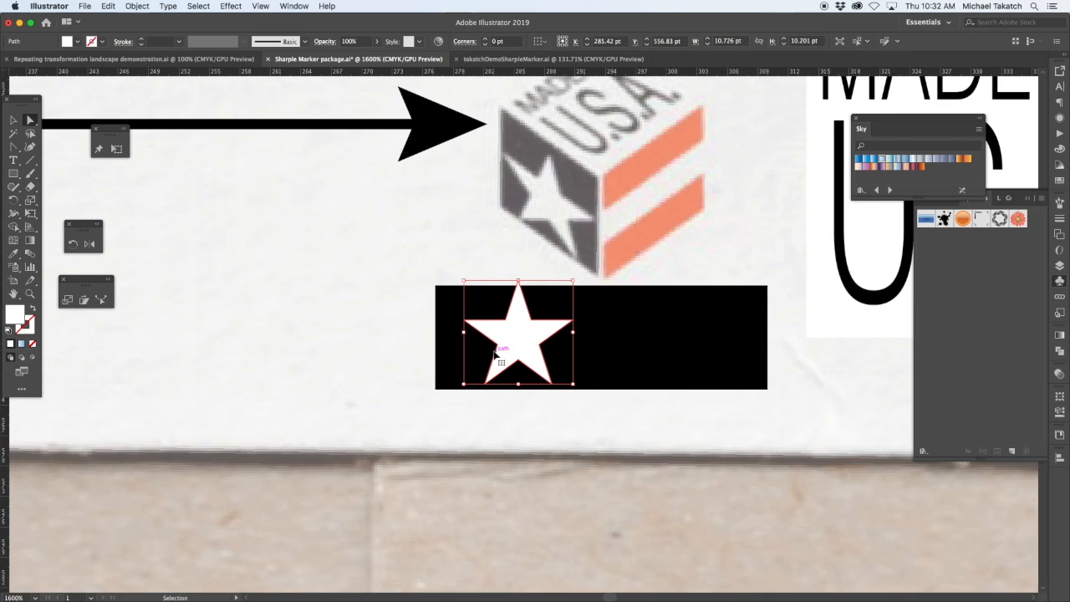
{"action": "key", "text": "super+shift+z"}
{"action": "key", "text": "super+shift+z"}
{"action": "key", "text": "super+shift+z"}
{"action": "key", "text": "super+shift+z"}
{"action": "key", "text": "super+shift+z"}
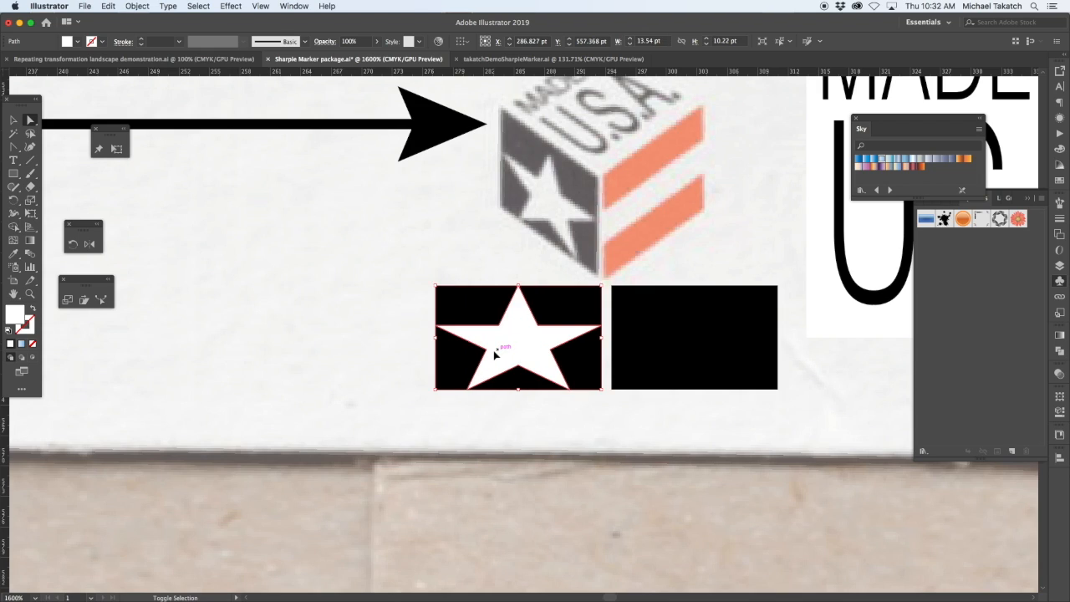
Redo the red stripes over the right rectangle and their grouping into a red and white striped panel
{"action": "key", "text": "super+shift+z"}
{"action": "key", "text": "super+shift+z"}
{"action": "key", "text": "super+shift+z"}
{"action": "key", "text": "super+shift+z"}
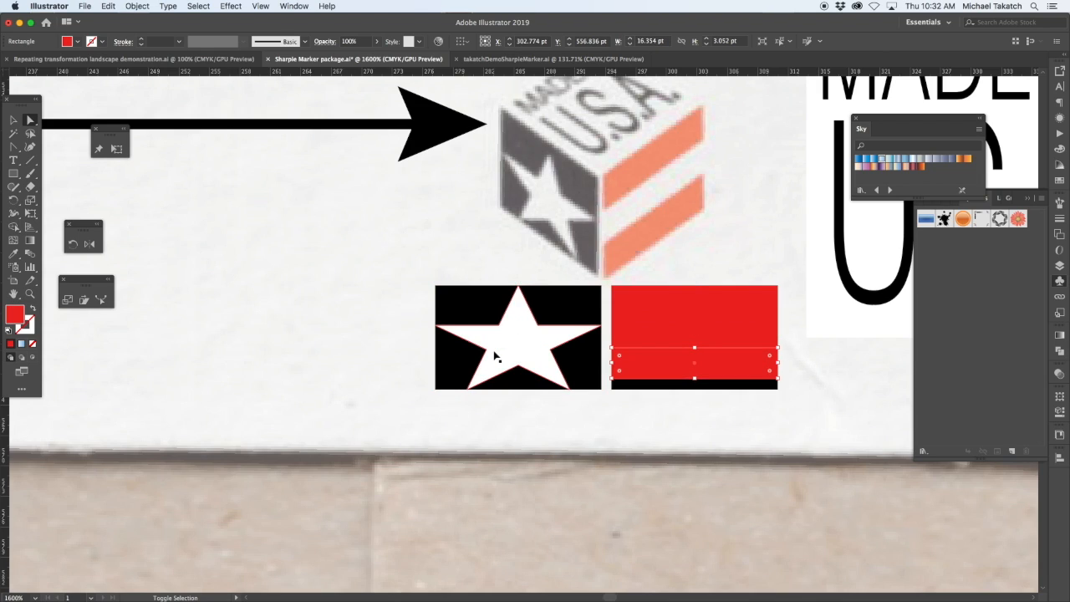
{"action": "key", "text": "super+shift+z"}
{"action": "key", "text": "super+shift+z"}
{"action": "key", "text": "super+shift+z"}
{"action": "key", "text": "super+shift+z"}
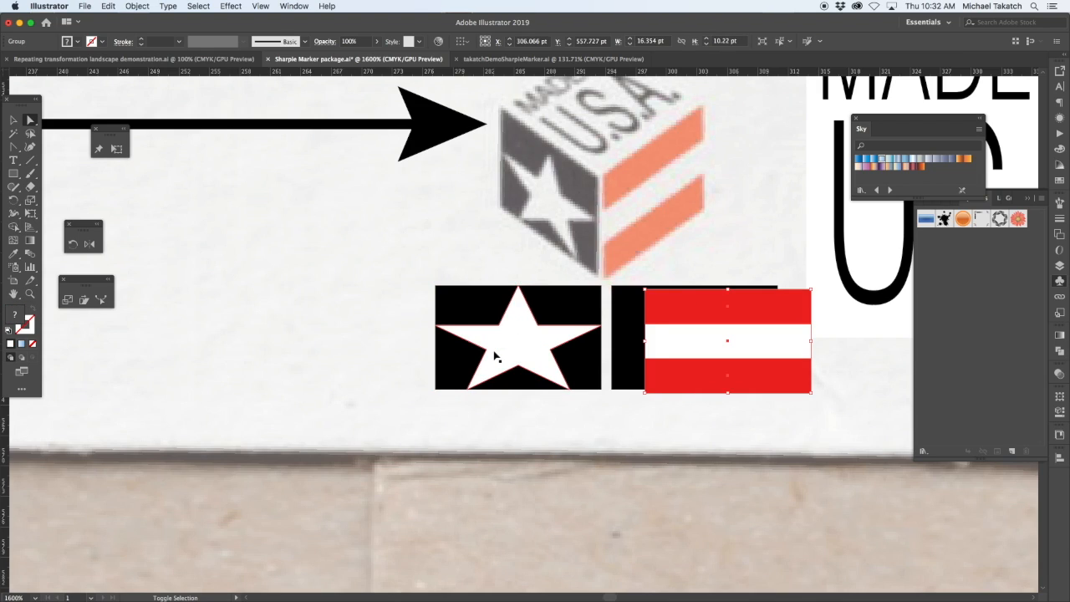
Redo the shear and narrowing of the striped panel and its mirrored copy on the cube's left side
{"action": "key", "text": "super+shift+z"}
{"action": "key", "text": "super+shift+z"}
{"action": "key", "text": "super+shift+z"}
{"action": "key", "text": "super+shift+z"}
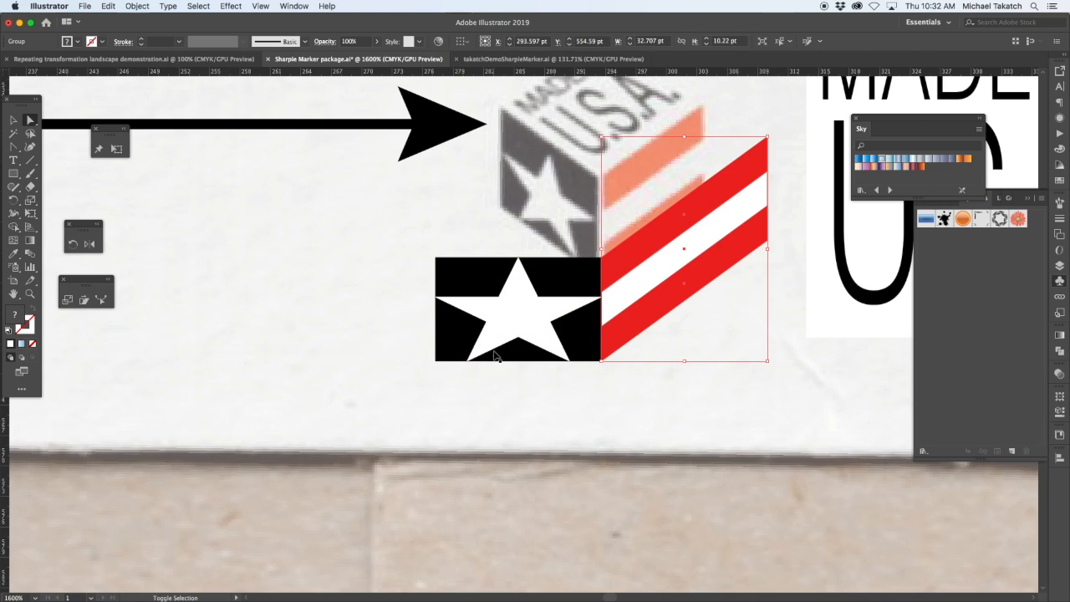
{"action": "key", "text": "super+shift+z"}
{"action": "key", "text": "super+shift+z"}
{"action": "key", "text": "super+shift+z"}
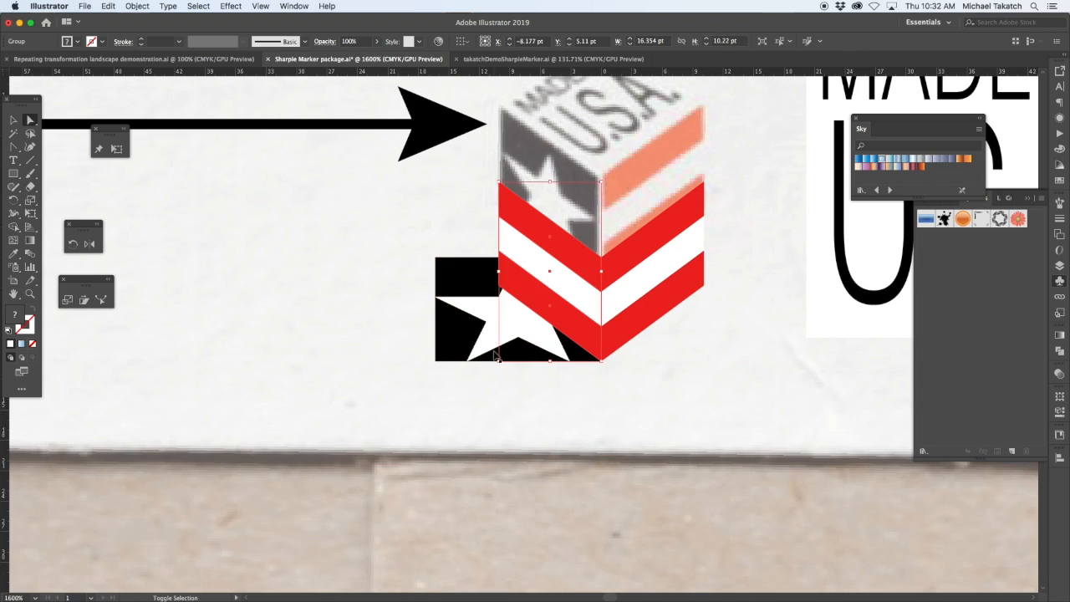
Redo fitting the star panel to the cube's left face and placing the U.S.A. artwork over the cube
{"action": "key", "text": "super+shift+z"}
{"action": "key", "text": "super+shift+z"}
{"action": "key", "text": "super+shift+z"}
{"action": "key", "text": "super+shift+z"}
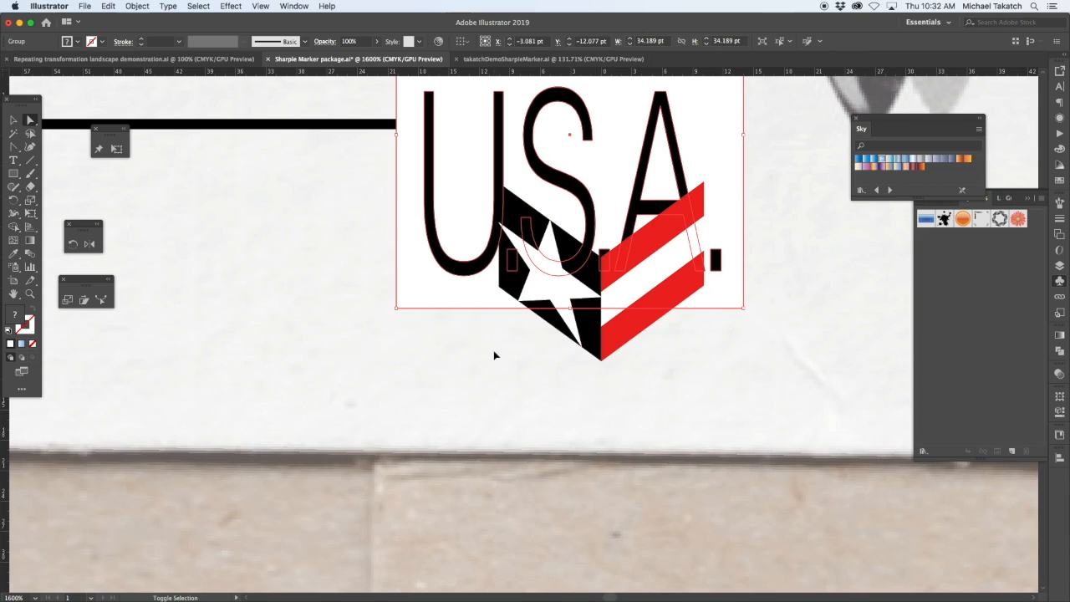
Redo scaling the MADE IN U.S.A. artwork down to 12.898 by 13.84 pt and copying it away from the cube
{"action": "key", "text": "super+minus"}
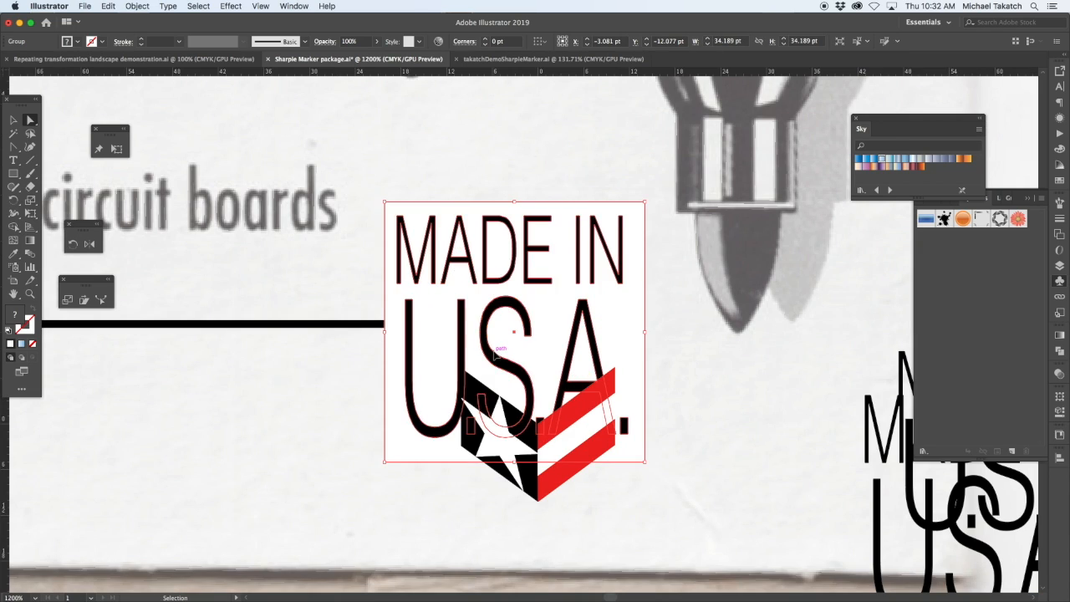
{"action": "key", "text": "super+shift+z"}
{"action": "key", "text": "super+shift+z"}
{"action": "key", "text": "super+shift+z"}
{"action": "key", "text": "super+shift+z"}
{"action": "key", "text": "super+shift+z"}
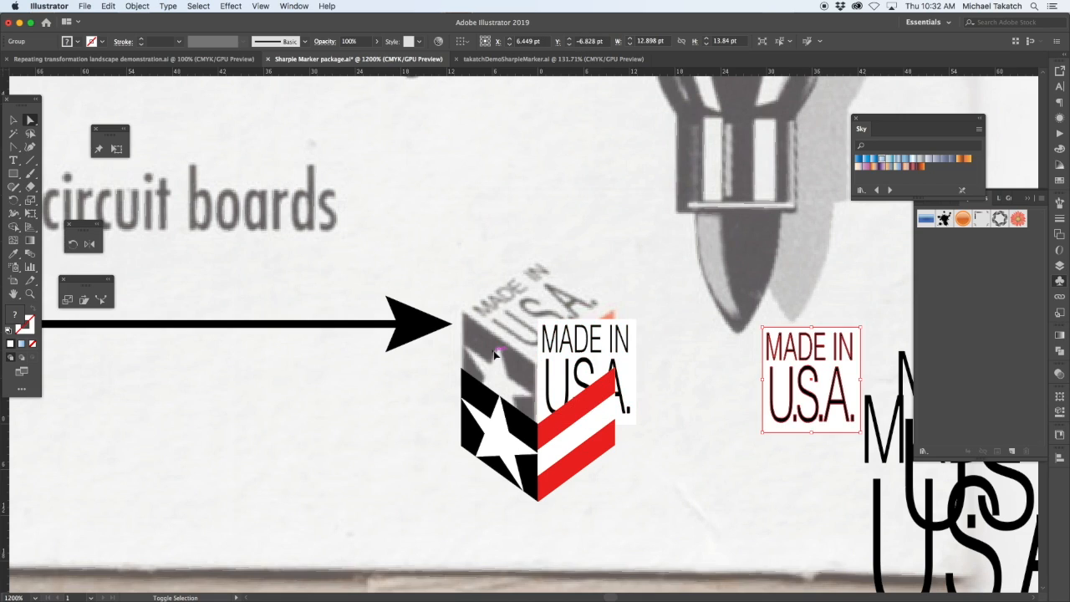
Redo the additional MADE IN U.S.A. copies beside the cube and the move of one copy over its top face
{"action": "key", "text": "super+shift+z"}
{"action": "key", "text": "super+shift+z"}
{"action": "key", "text": "super+shift+z"}
{"action": "key", "text": "super+shift+z"}
{"action": "key", "text": "super+shift+z"}
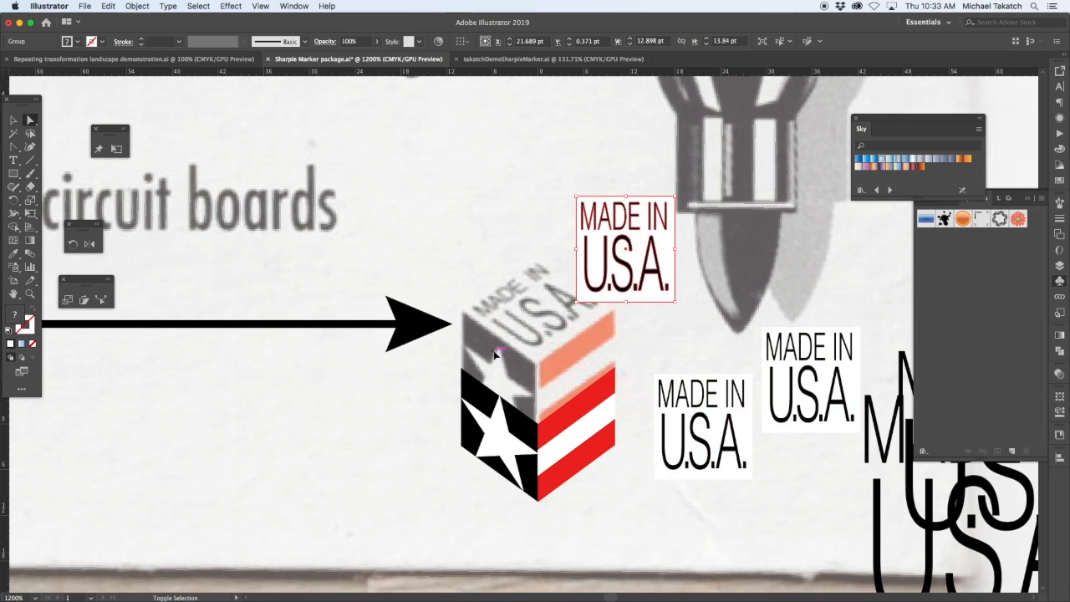
{"action": "key", "text": "super+shift+z"}
{"action": "key", "text": "super+shift+z"}
{"action": "key", "text": "super+shift+z"}
{"action": "key", "text": "super+shift+z"}
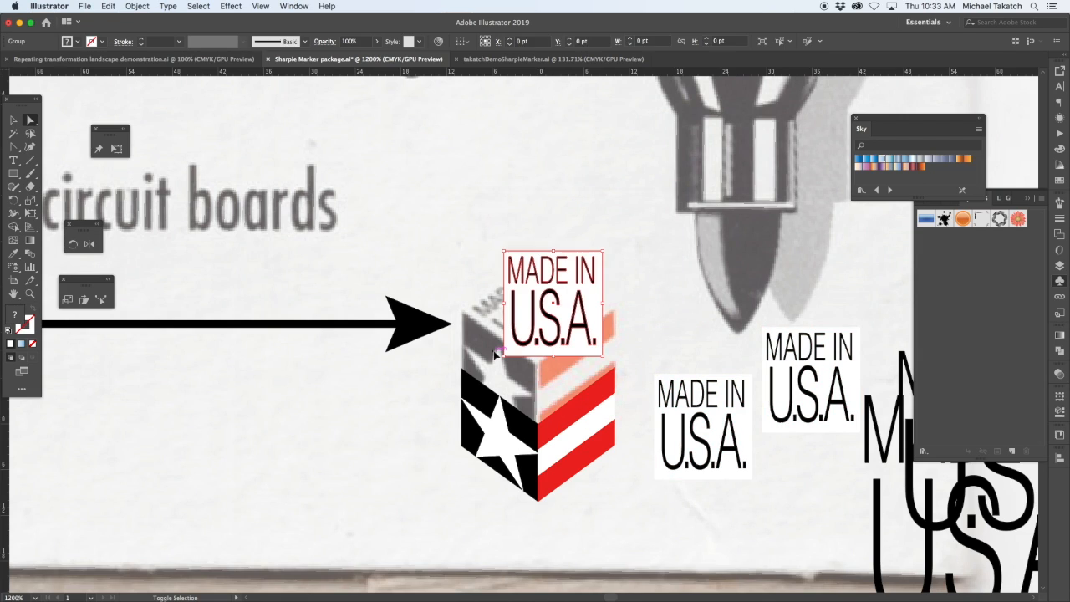
Redo the conversion of the MADE IN U.S.A. copy at the cube's corner into an envelope mesh with 1 row and 1 column
{"action": "key", "text": "super+shift+z"}
{"action": "key", "text": "super+shift+z"}
{"action": "key", "text": "super+shift+z"}
{"action": "key", "text": "super+shift+z"}
{"action": "key", "text": "super+shift+z"}
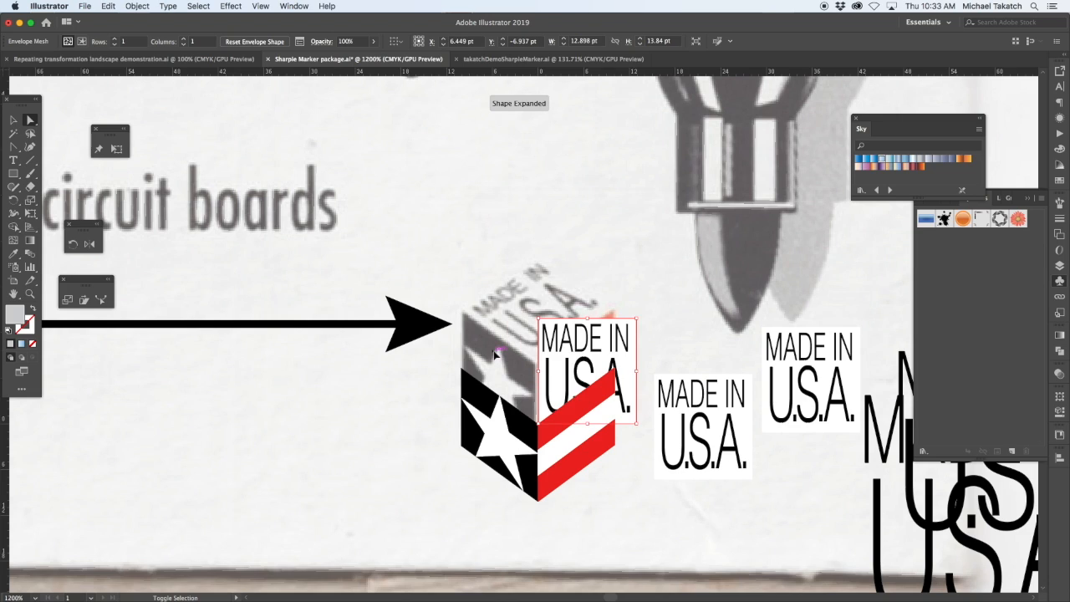
Redo moving the envelope's corner mesh points onto the corners of the cube's top face
{"action": "key", "text": "super+shift+z"}
{"action": "key", "text": "super+shift+z"}
{"action": "key", "text": "super+shift+z"}
{"action": "key", "text": "super+shift+z"}
{"action": "key", "text": "super+shift+z"}
{"action": "key", "text": "super+shift+z"}
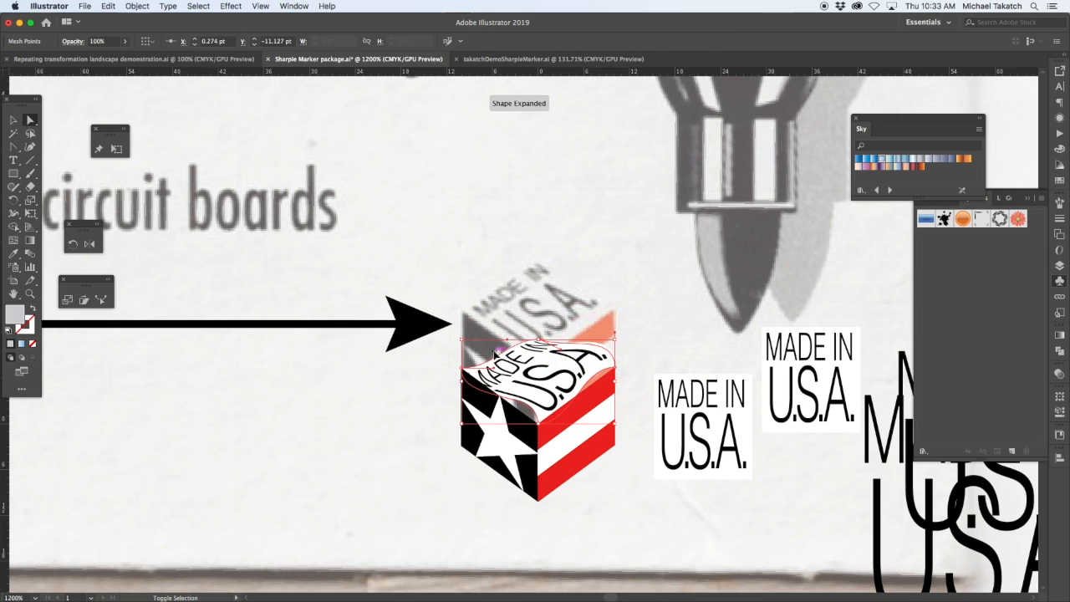
Redo straightening the envelope's curved edges and shifting the distorted MADE IN U.S.A. face off the cube
{"action": "key", "text": "super+shift+z"}
{"action": "key", "text": "super+shift+z"}
{"action": "key", "text": "super+shift+z"}
{"action": "key", "text": "super+shift+z"}
{"action": "key", "text": "super+shift+z"}
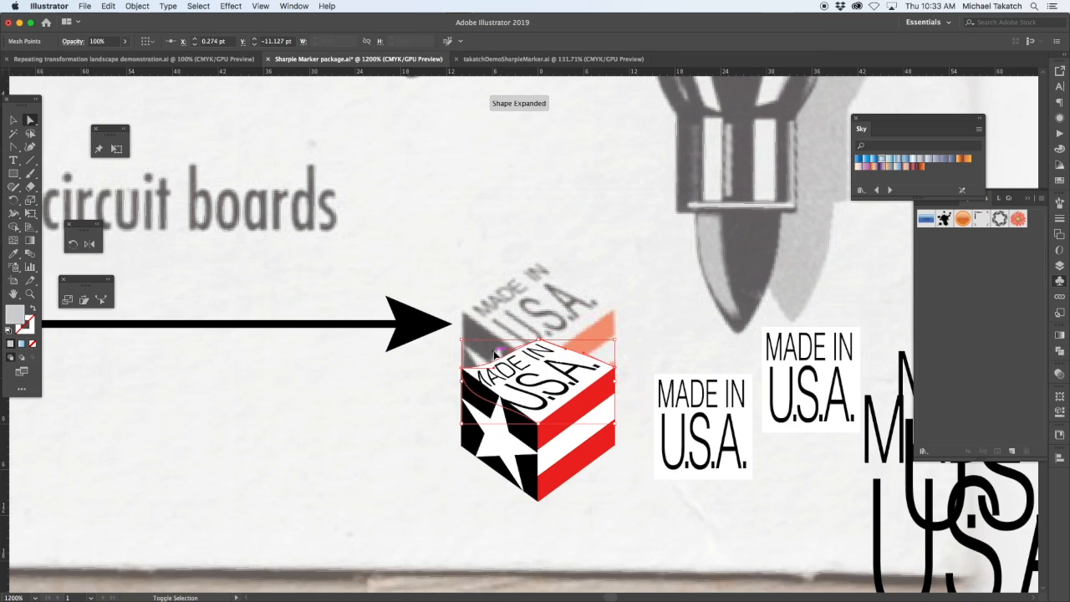
{"action": "key", "text": "super+shift+z"}
{"action": "key", "text": "super+shift+z"}
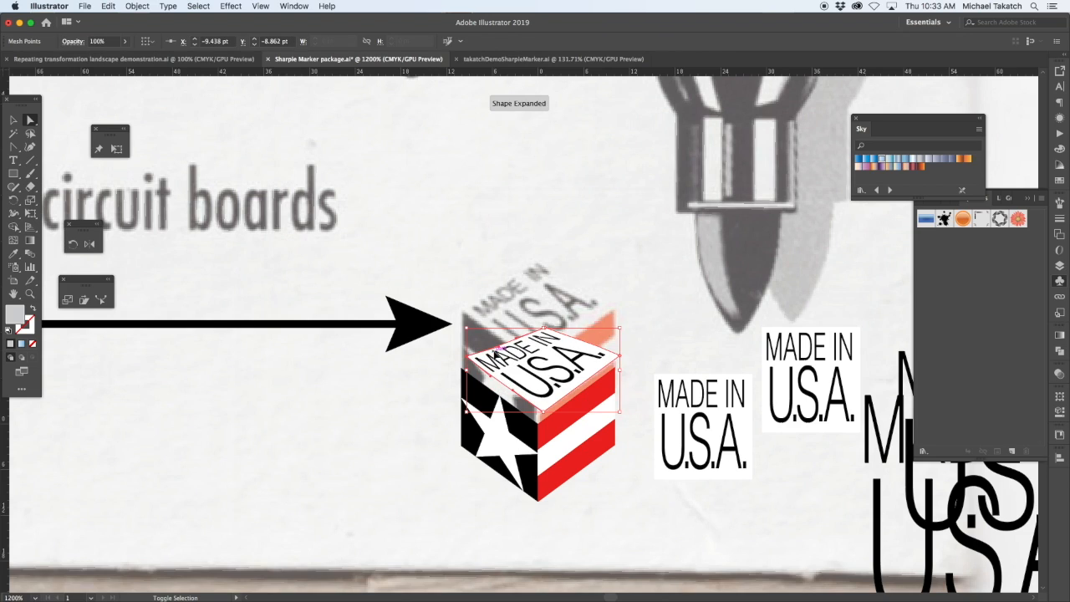
Undo the latest edits to the MADE IN U.S.A. envelope back to its straight-edged fit on the cube's top face
{"action": "key", "text": "super+z"}
{"action": "key", "text": "super+z"}
{"action": "key", "text": "super+z"}
{"action": "key", "text": "super+z"}
{"action": "key", "text": "super+z"}
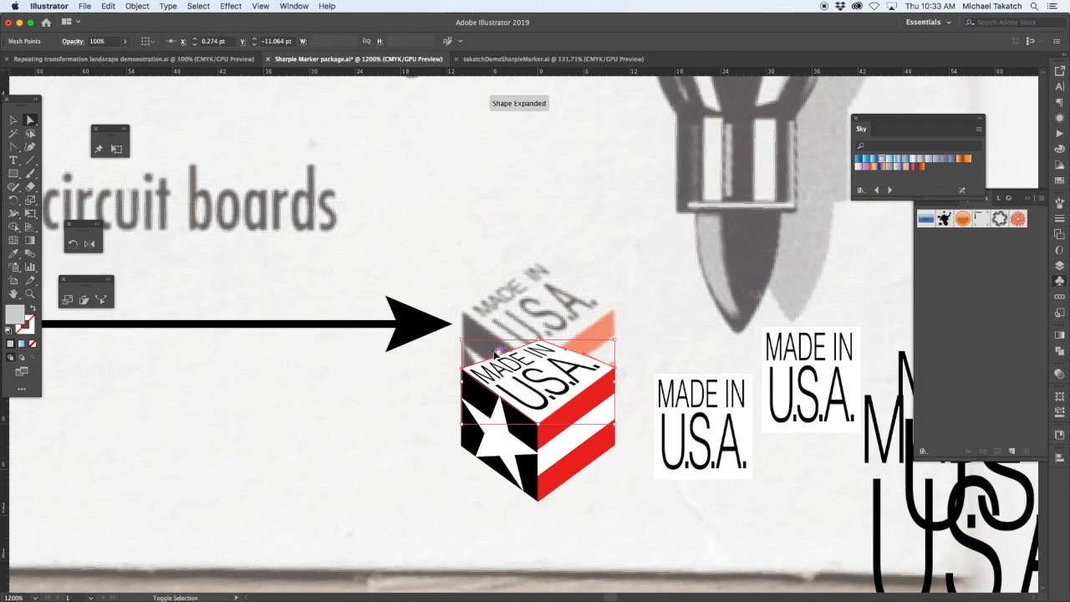
Undo the nudges of the envelope's upper corner mesh point back to its full fit on the cube's top face
{"action": "key", "text": "super+z"}
{"action": "key", "text": "super+z"}
{"action": "key", "text": "super+z"}
{"action": "key", "text": "super+z"}
{"action": "key", "text": "super+z"}
{"action": "key", "text": "super+z"}
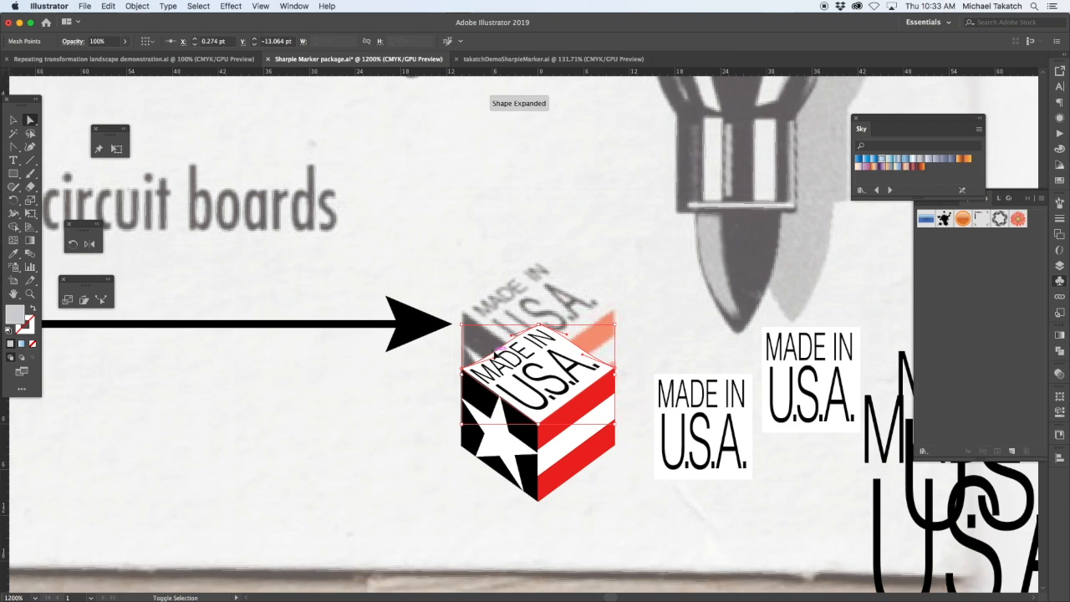
{"action": "key", "text": "super+z"}
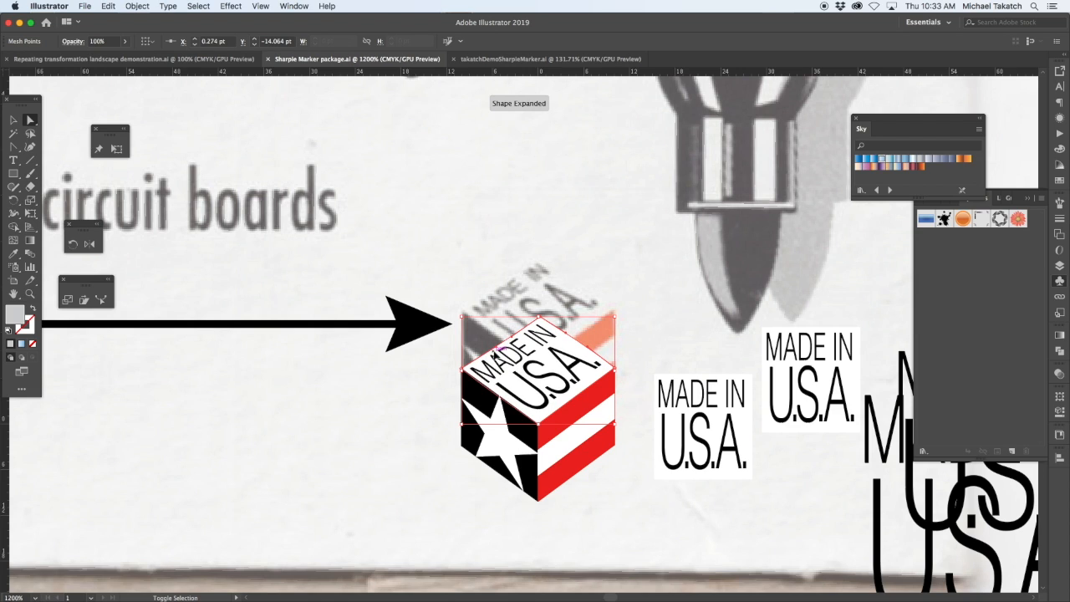
Toggle Layer 1's visibility off and back on to inspect the cube up close without the scanned background
{"action": "key", "text": "super+equal"}
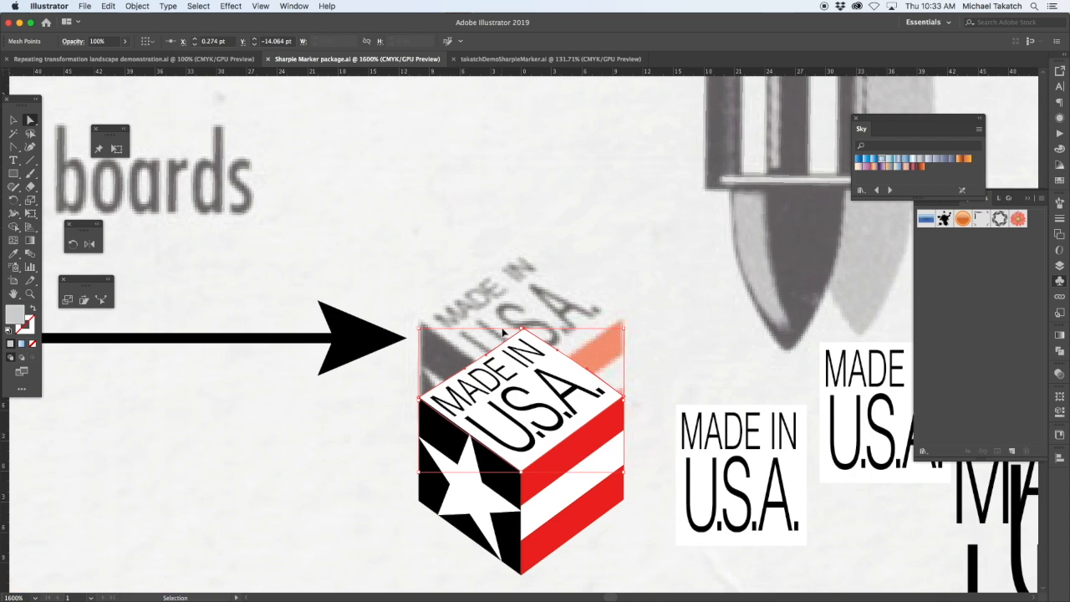
{"action": "key", "text": "super+equal"}
{"action": "scroll", "coordinate": [521, 329], "scroll_direction": "down", "scroll_amount": 5}
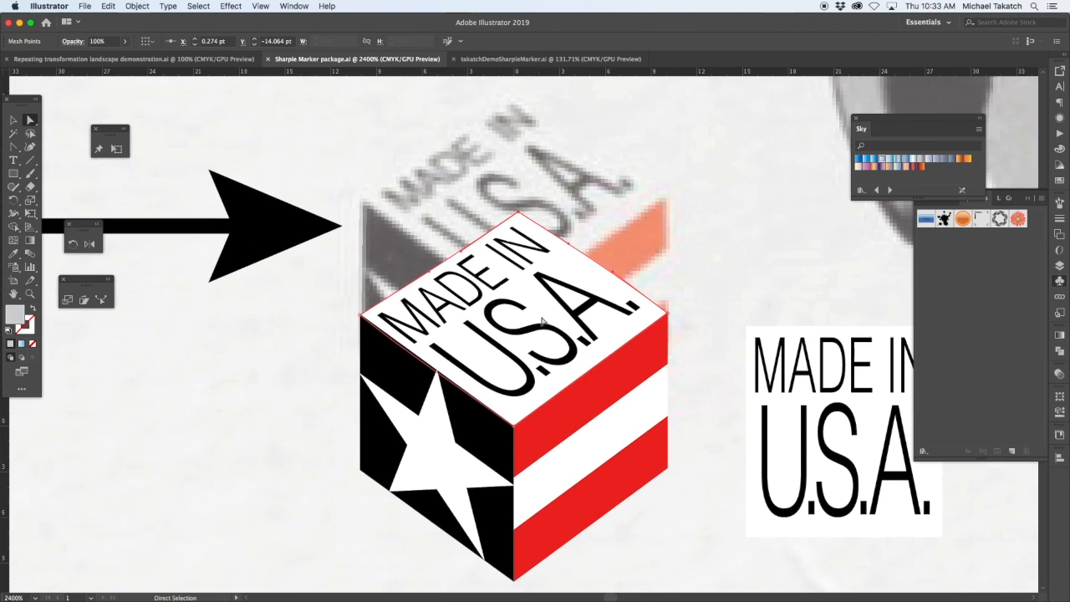
{"action": "scroll", "coordinate": [542, 320], "scroll_direction": "down", "scroll_amount": 3}
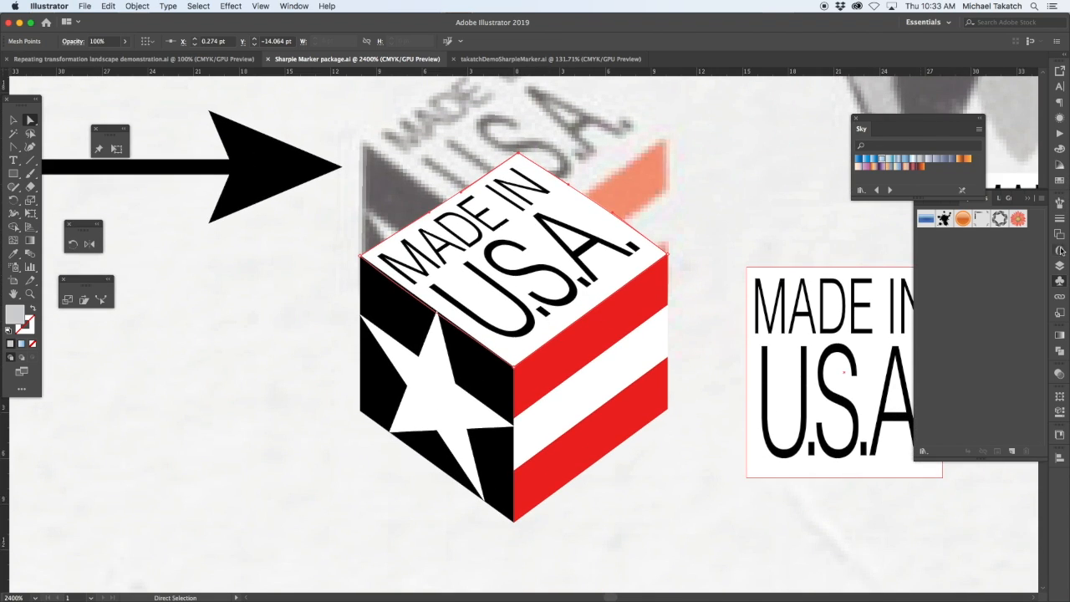
{"action": "left_click", "coordinate": [1059, 265]}
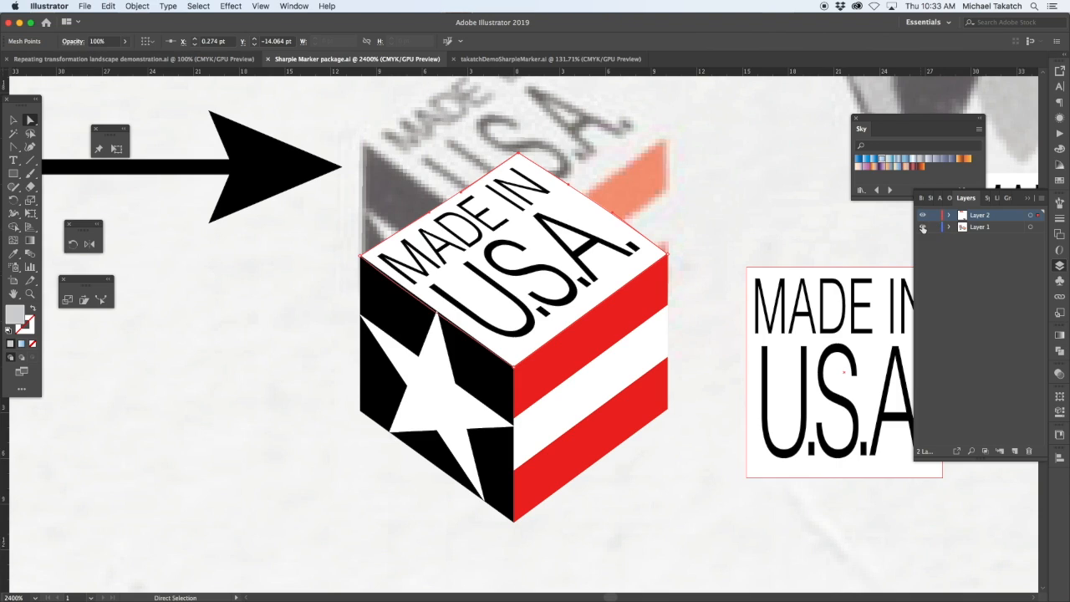
{"action": "left_click", "coordinate": [923, 227]}
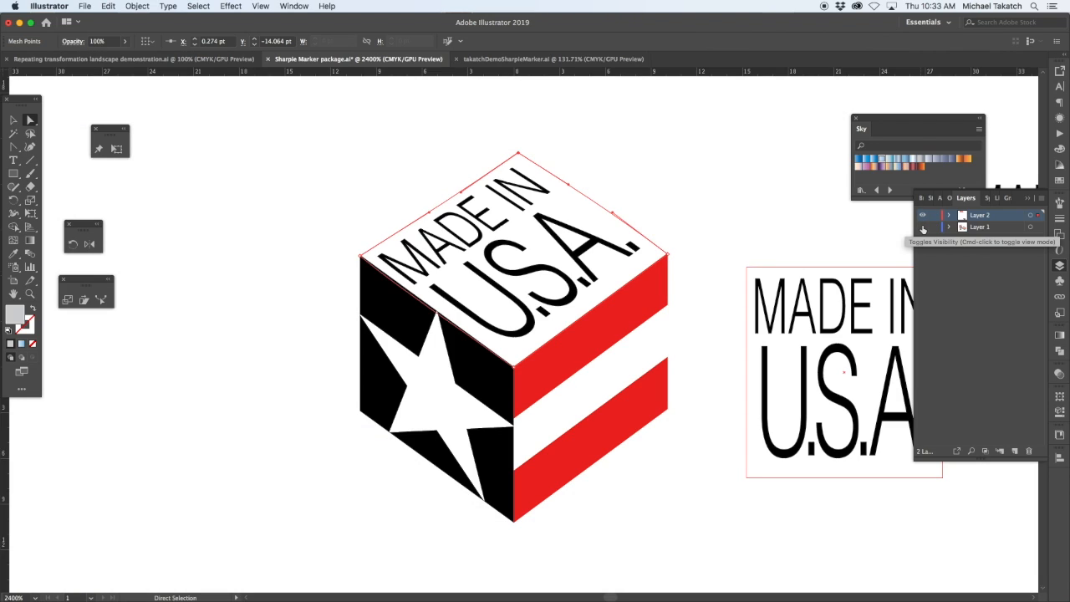
{"action": "left_click", "coordinate": [923, 227]}
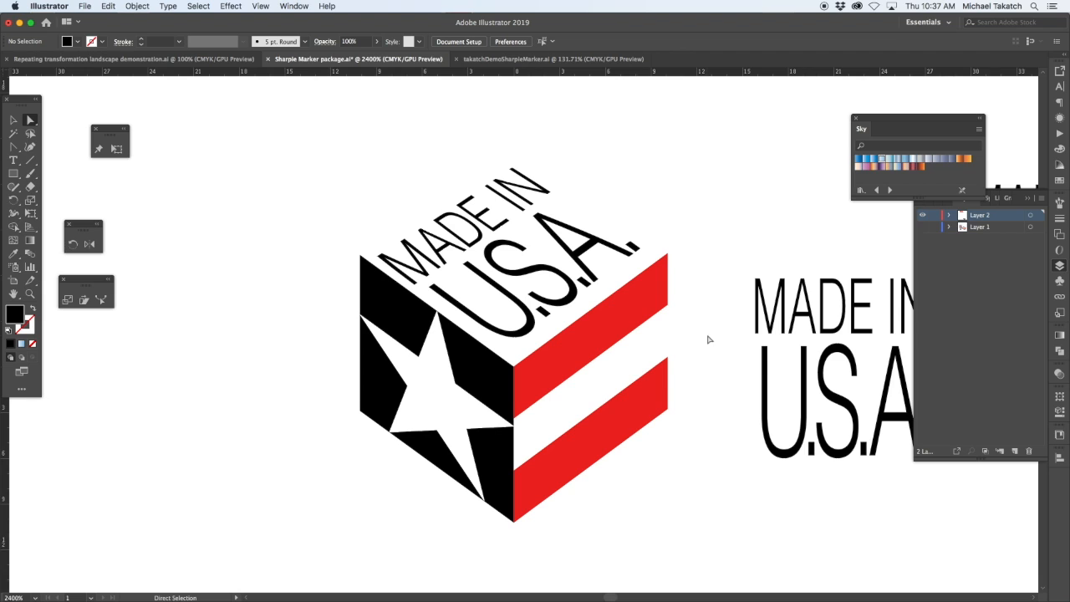
{"action": "key", "text": "v"}
{"action": "left_click", "coordinate": [924, 227]}
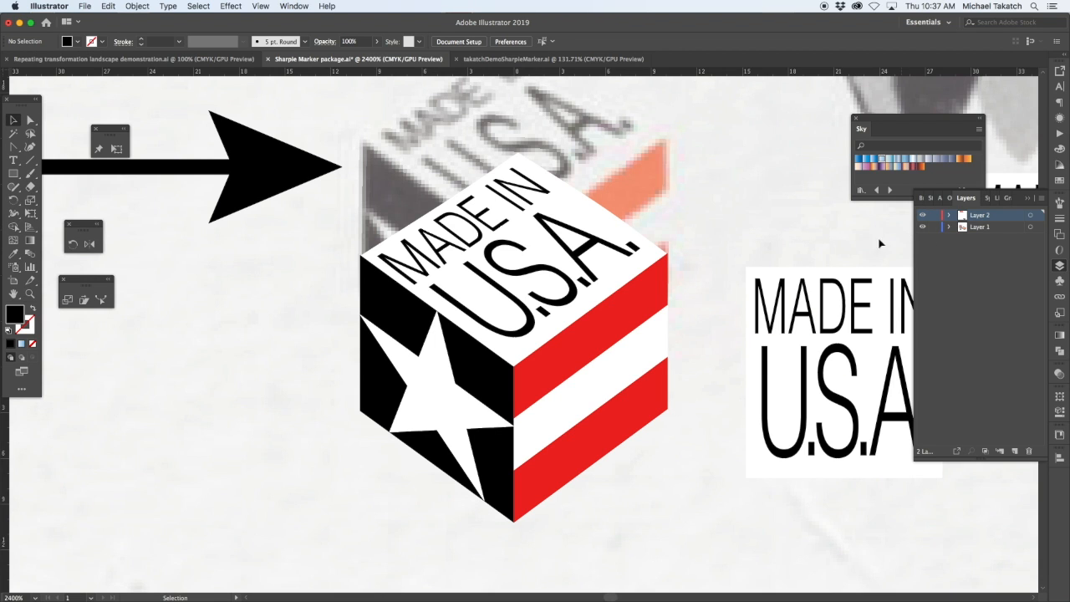
Compare the live type and outlined versions of MADE IN U.S.A. beside the cube by selecting them one by one
{"action": "left_click_drag", "start_coordinate": [836, 275], "coordinate": [426, 273]}
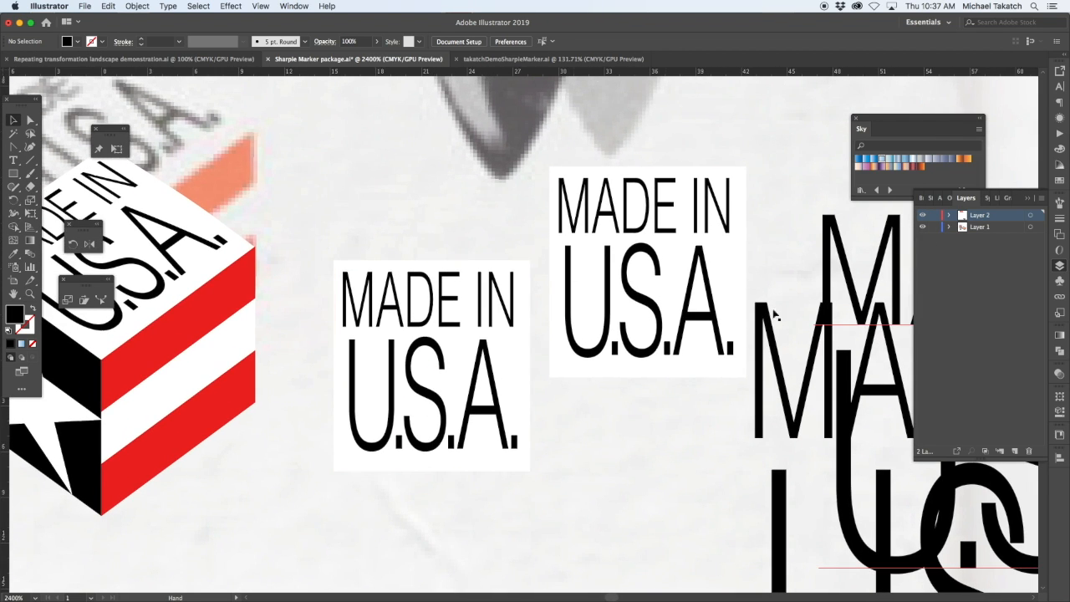
{"action": "left_click_drag", "start_coordinate": [862, 349], "coordinate": [540, 214]}
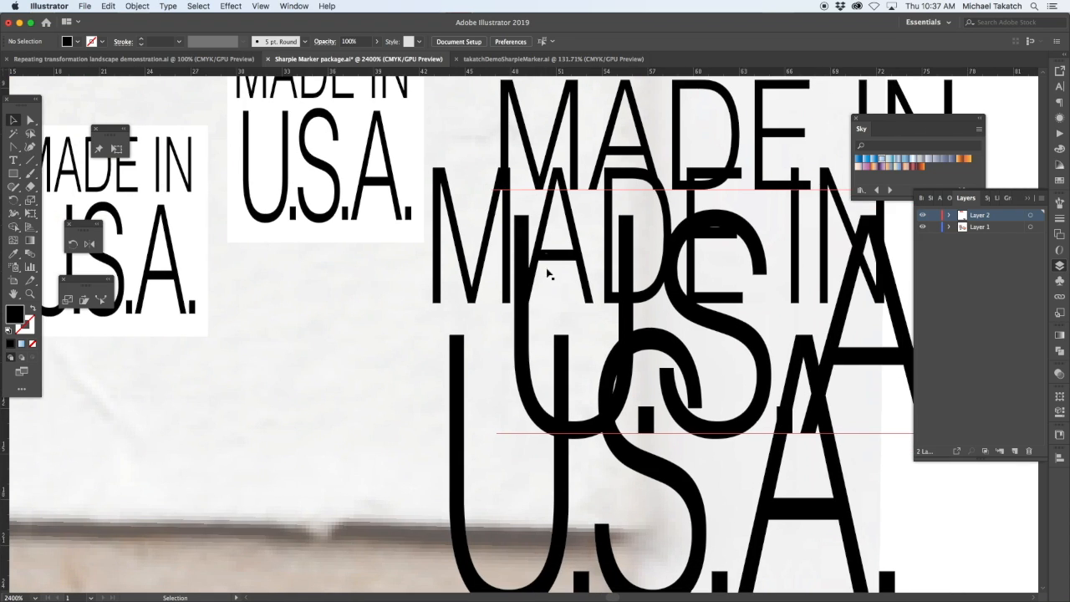
{"action": "left_click", "coordinate": [557, 345]}
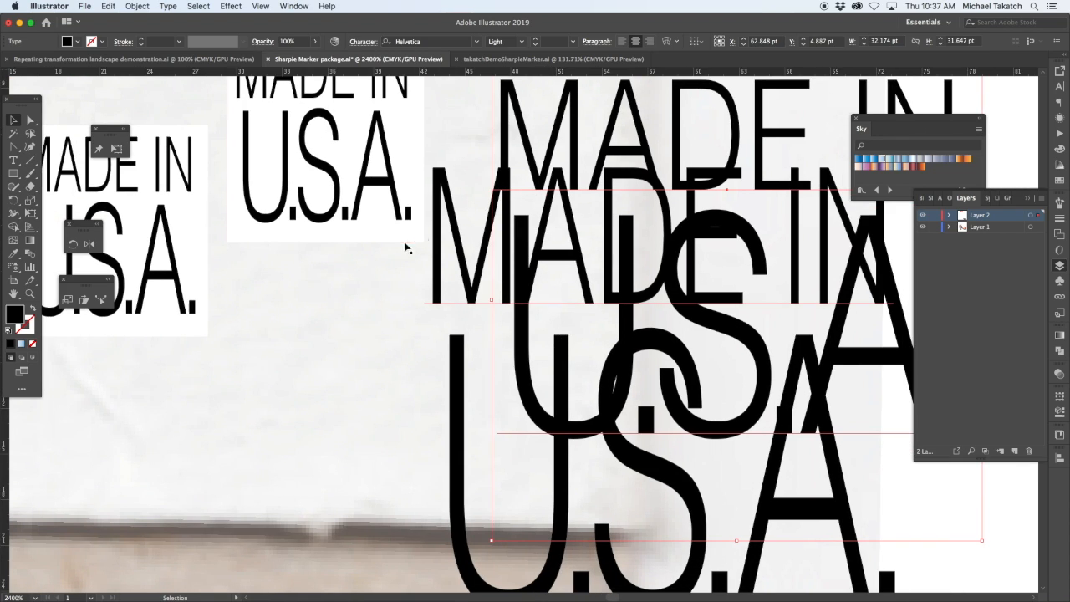
{"action": "left_click_drag", "start_coordinate": [327, 223], "coordinate": [705, 379]}
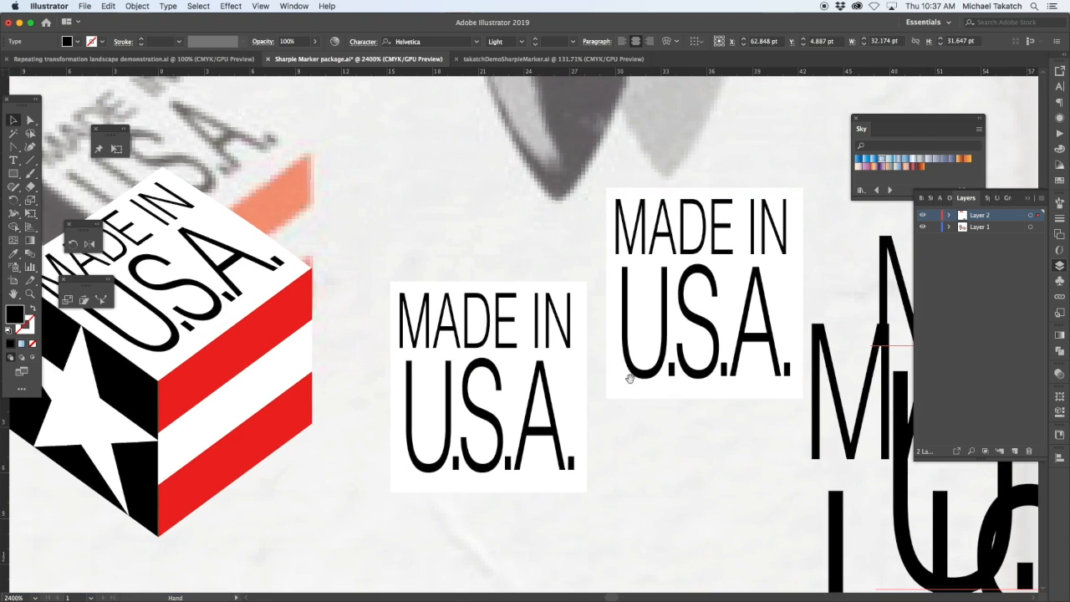
{"action": "left_click", "coordinate": [541, 334]}
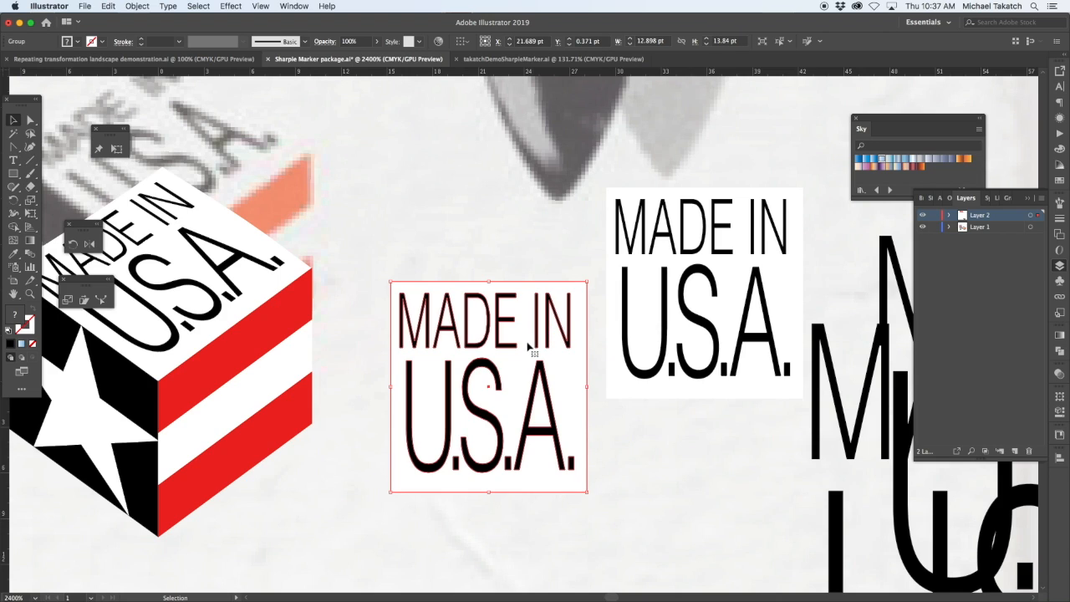
{"action": "left_click", "coordinate": [661, 311]}
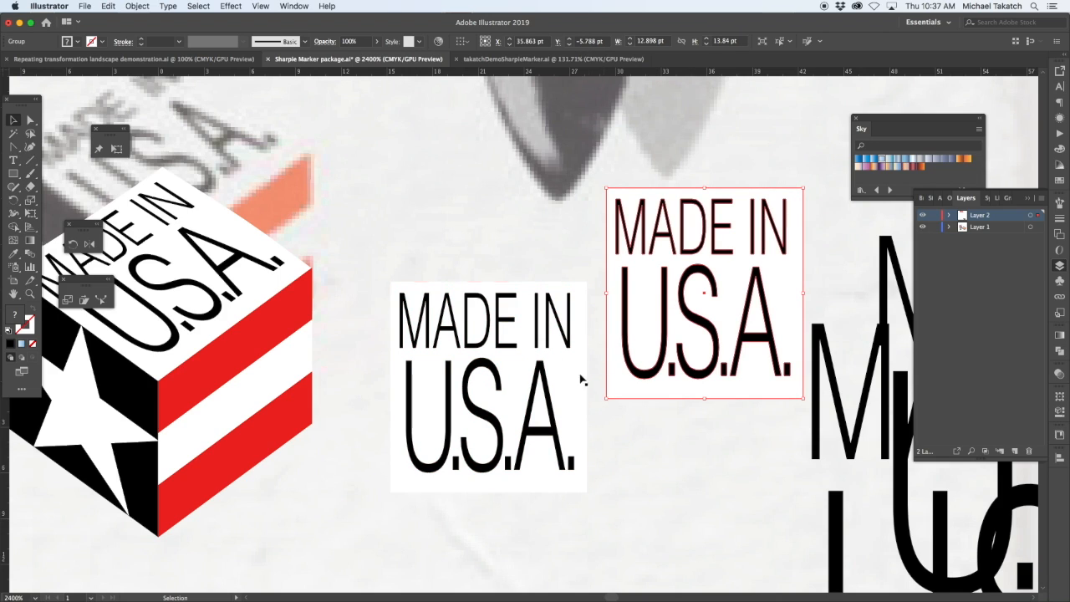
{"action": "left_click", "coordinate": [550, 399]}
{"action": "key", "text": "t"}
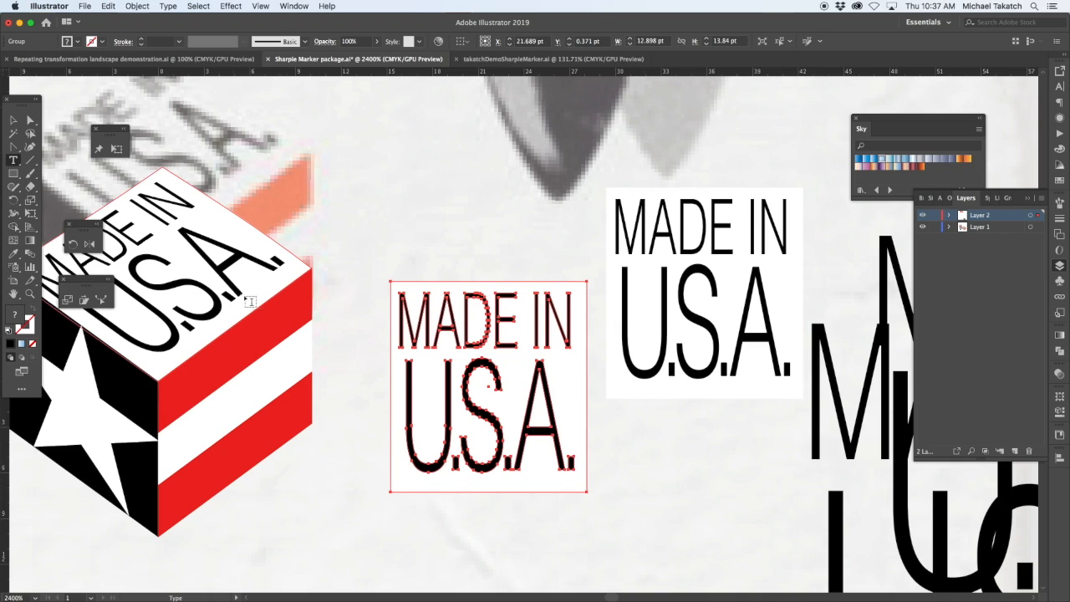
{"action": "key", "text": "v"}
{"action": "left_click", "coordinate": [697, 318]}
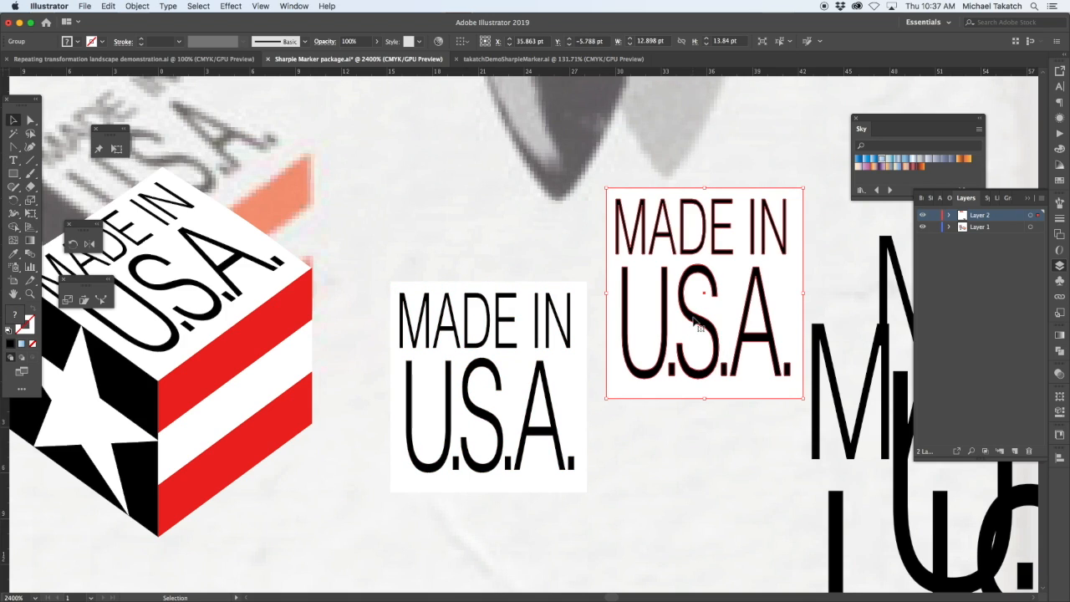
Isolate the lettering inside the outlined MADE IN U.S.A. group nearest the large type and check its character settings
{"action": "double_click", "coordinate": [696, 320]}
{"action": "left_click", "coordinate": [692, 316]}
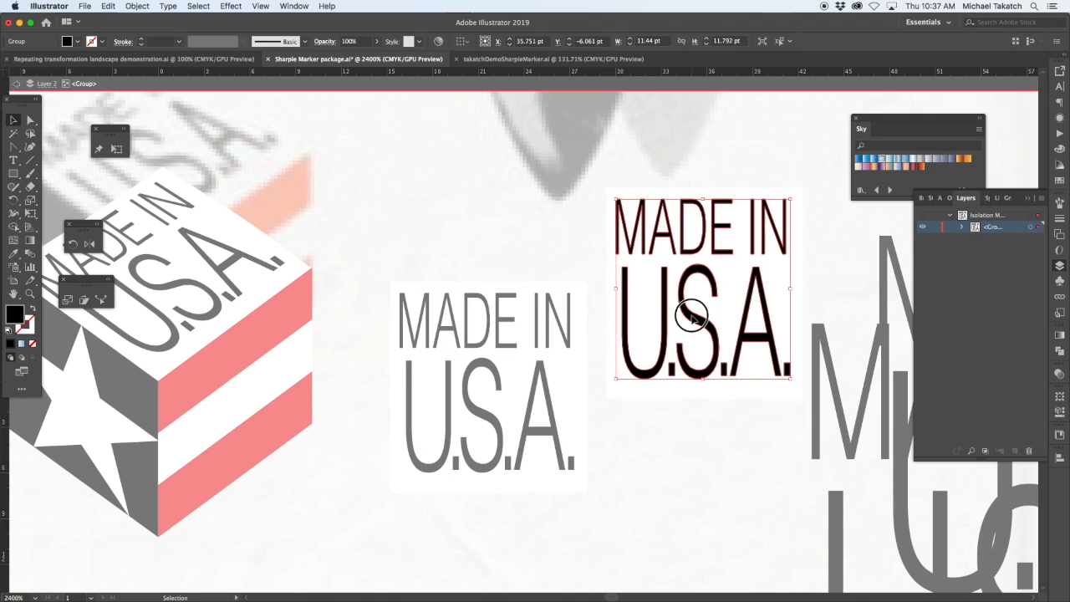
{"action": "left_click", "coordinate": [1060, 88]}
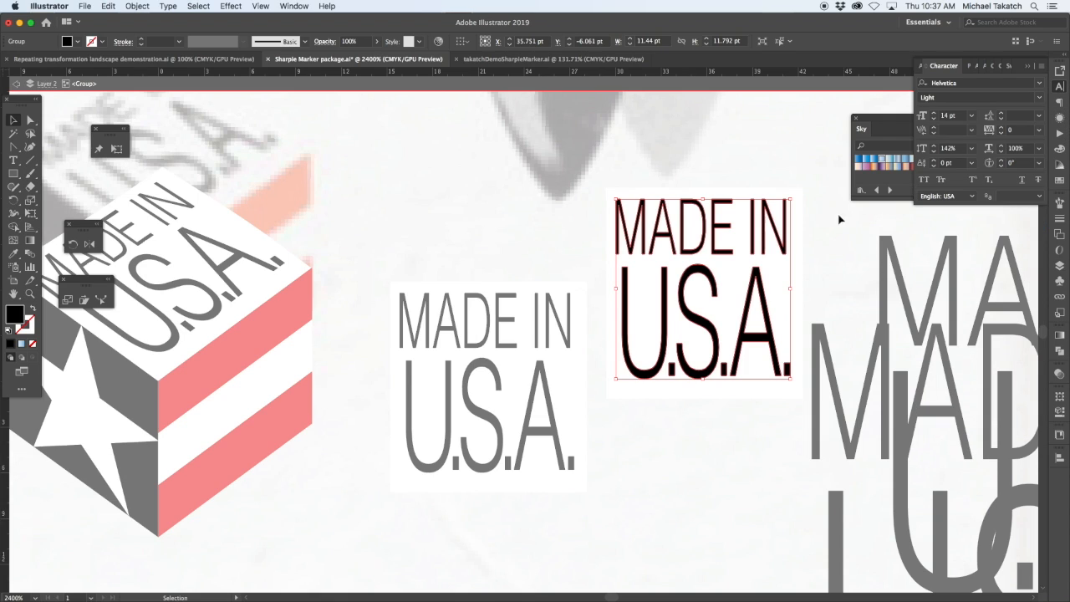
{"action": "key", "text": "t"}
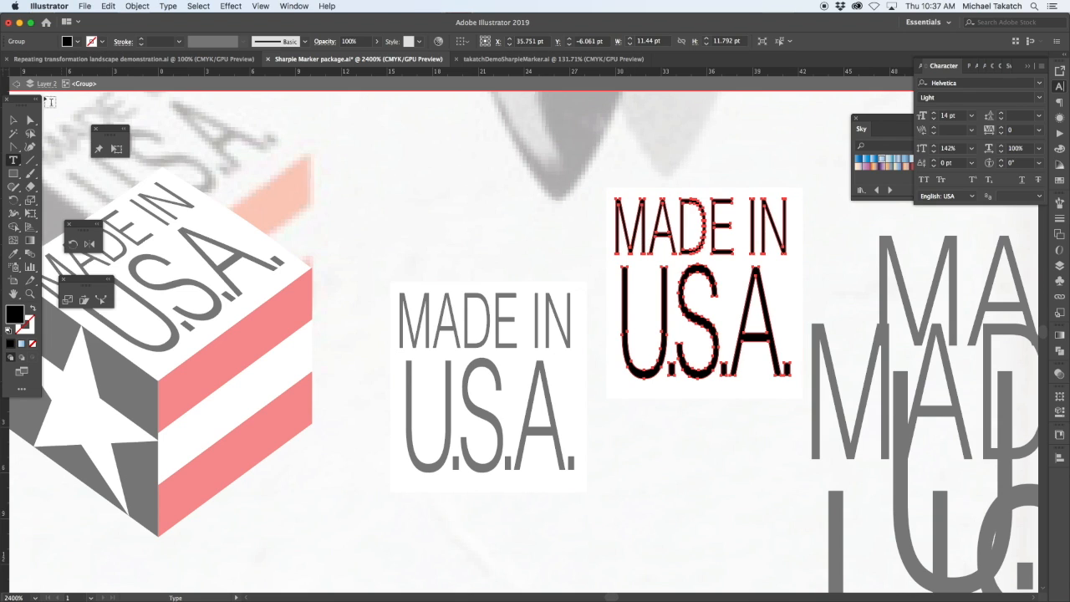
{"action": "left_click", "coordinate": [13, 121]}
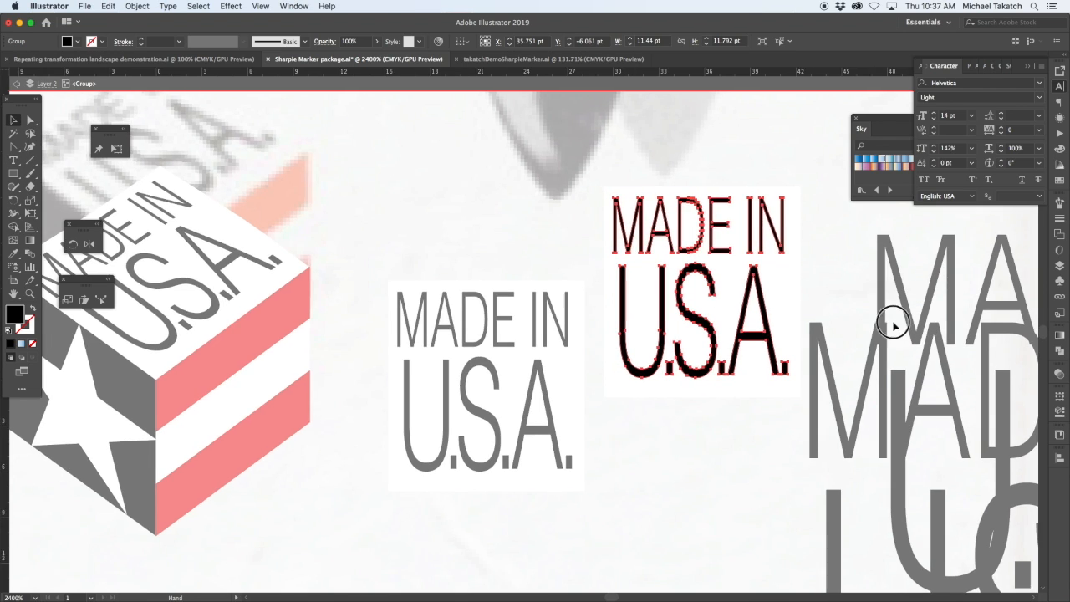
Exit the isolated group and move the upper live MADE IN U.S.A. type object up, clear of the overlapping copy below
{"action": "scroll", "coordinate": [909, 323], "scroll_direction": "right", "scroll_amount": 5}
{"action": "left_click_drag", "start_coordinate": [779, 310], "coordinate": [557, 313]}
{"action": "key", "text": "super+minus"}
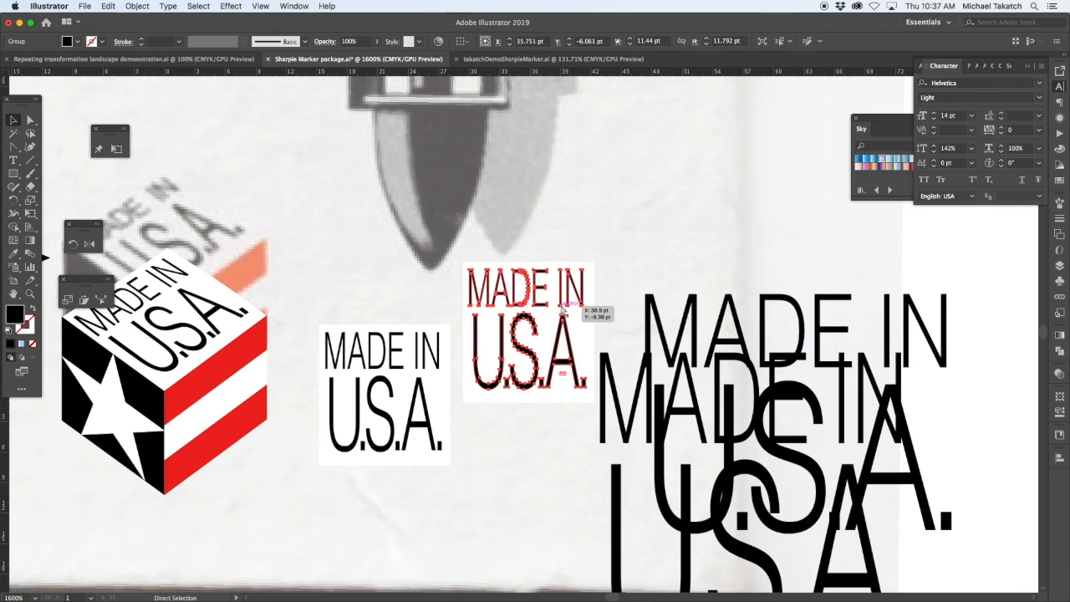
{"action": "left_click_drag", "start_coordinate": [684, 309], "coordinate": [629, 156]}
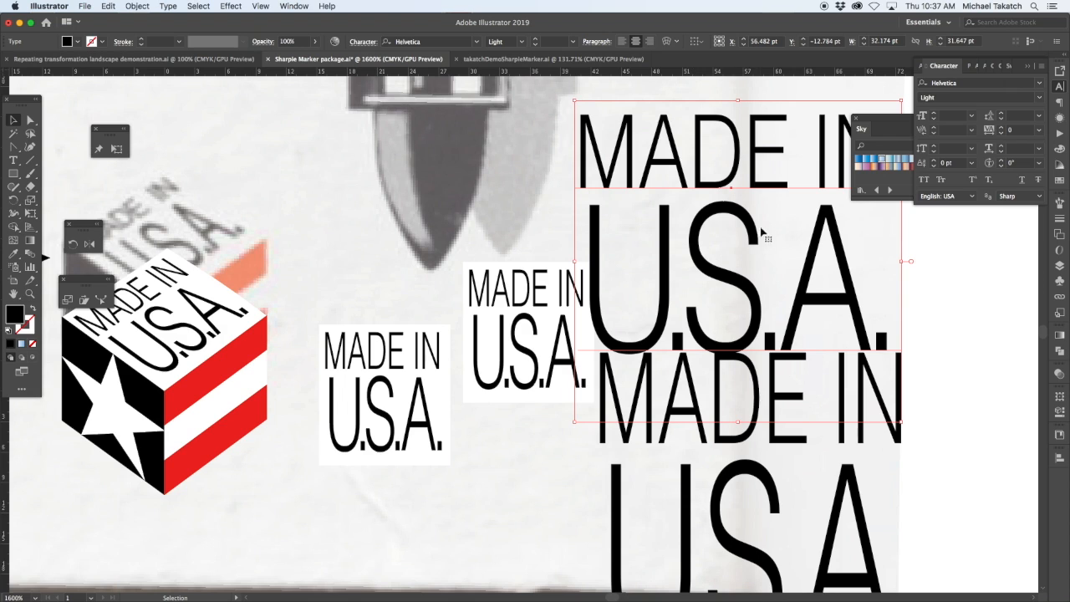
{"action": "left_click_drag", "start_coordinate": [752, 210], "coordinate": [666, 198]}
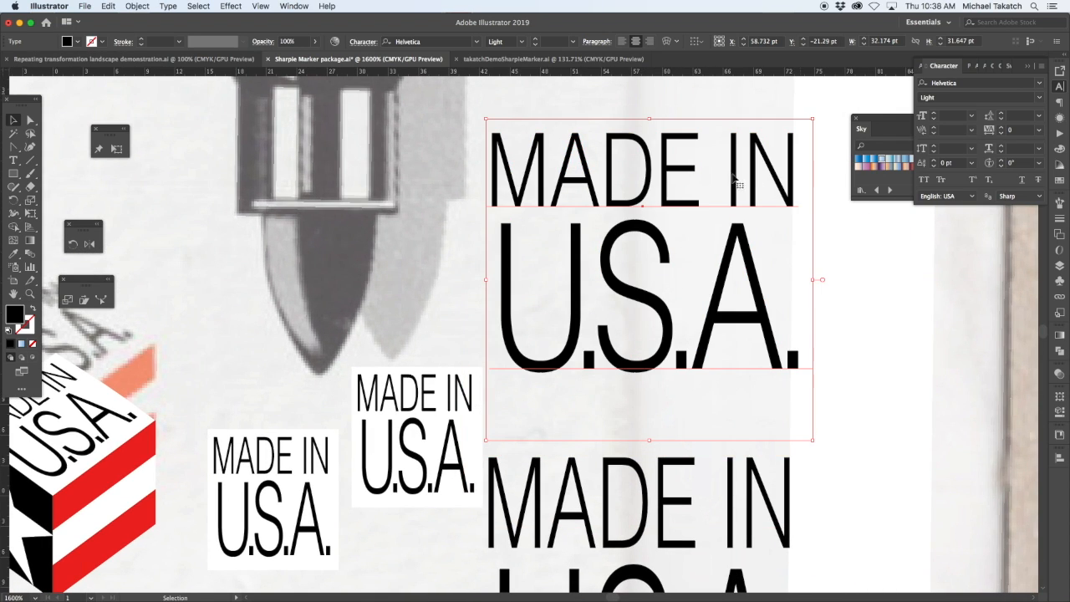
Examine the character formatting of the MADE IN line and the U.S.A. line in the moved type object
{"action": "left_click", "coordinate": [13, 160]}
{"action": "left_click_drag", "start_coordinate": [493, 159], "coordinate": [795, 165]}
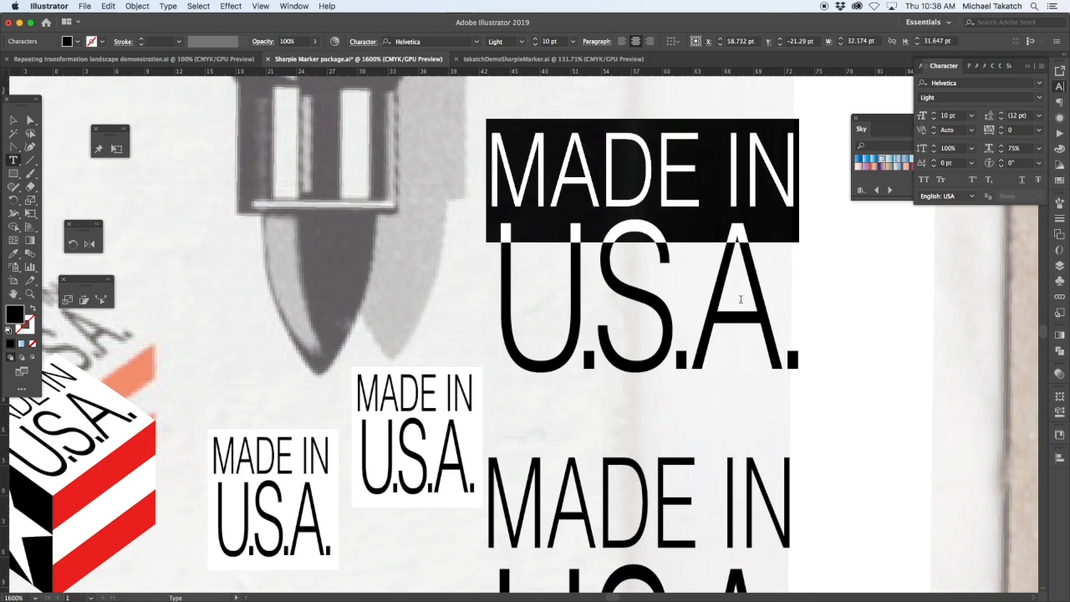
{"action": "left_click_drag", "start_coordinate": [761, 317], "coordinate": [501, 301]}
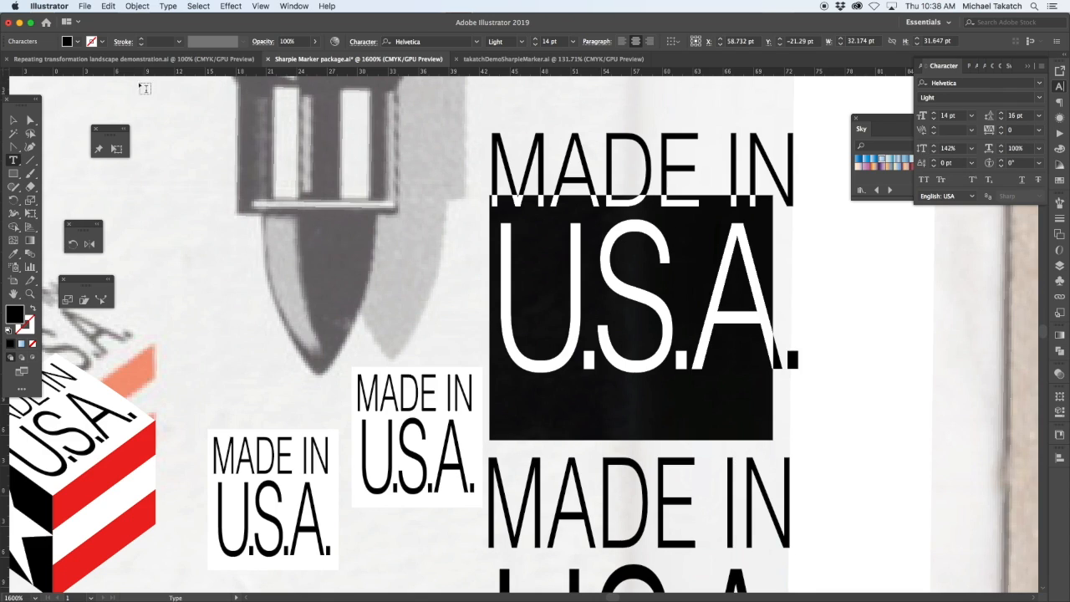
{"action": "left_click", "coordinate": [12, 119]}
{"action": "left_click", "coordinate": [298, 242]}
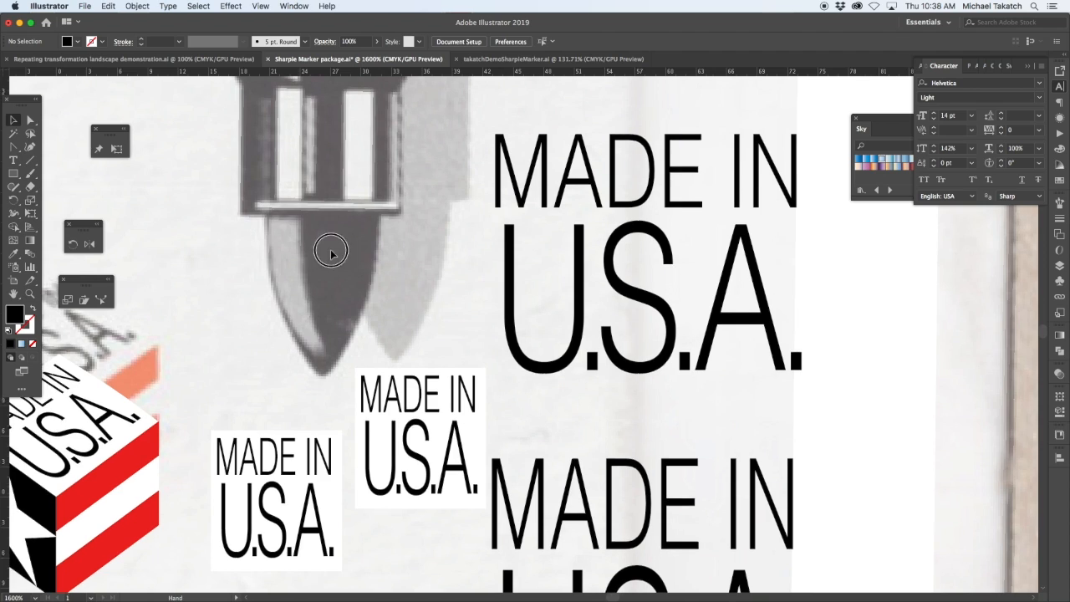
Duplicate the outlined MADE IN U.S.A. group above the cube and make it an envelope mesh with 1 row and 1 column
{"action": "left_click_drag", "start_coordinate": [318, 239], "coordinate": [597, 303]}
{"action": "left_click_drag", "start_coordinate": [687, 473], "coordinate": [399, 248]}
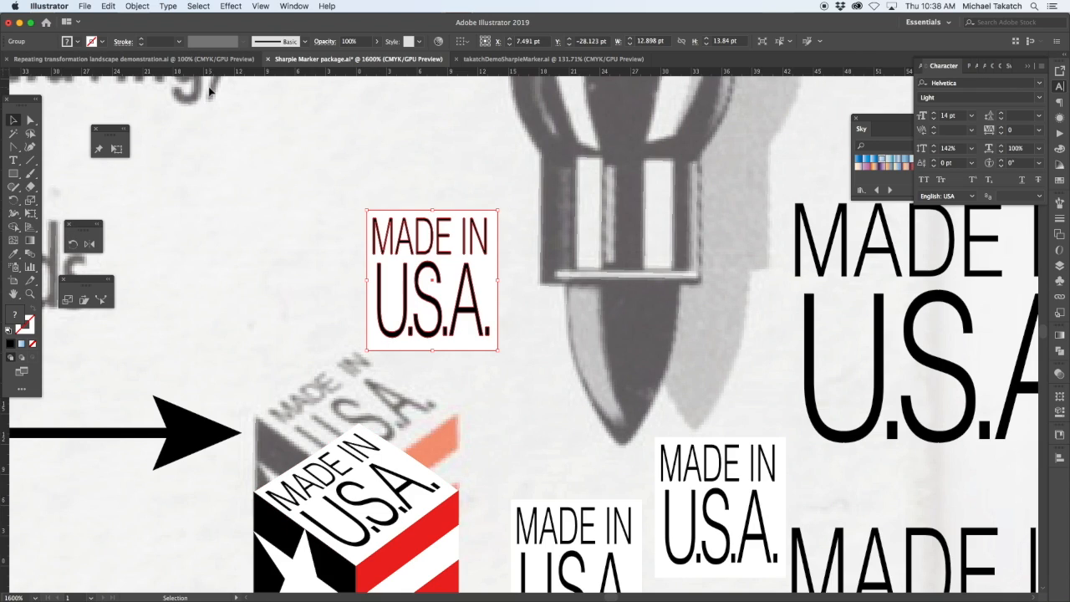
{"action": "left_click", "coordinate": [139, 7]}
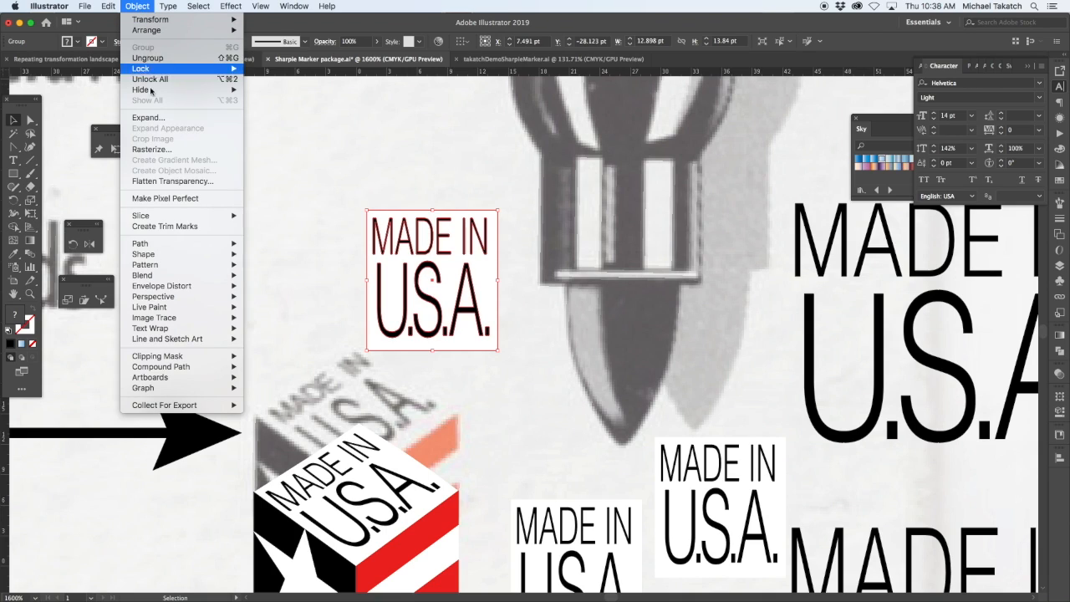
{"action": "mouse_move", "coordinate": [179, 290]}
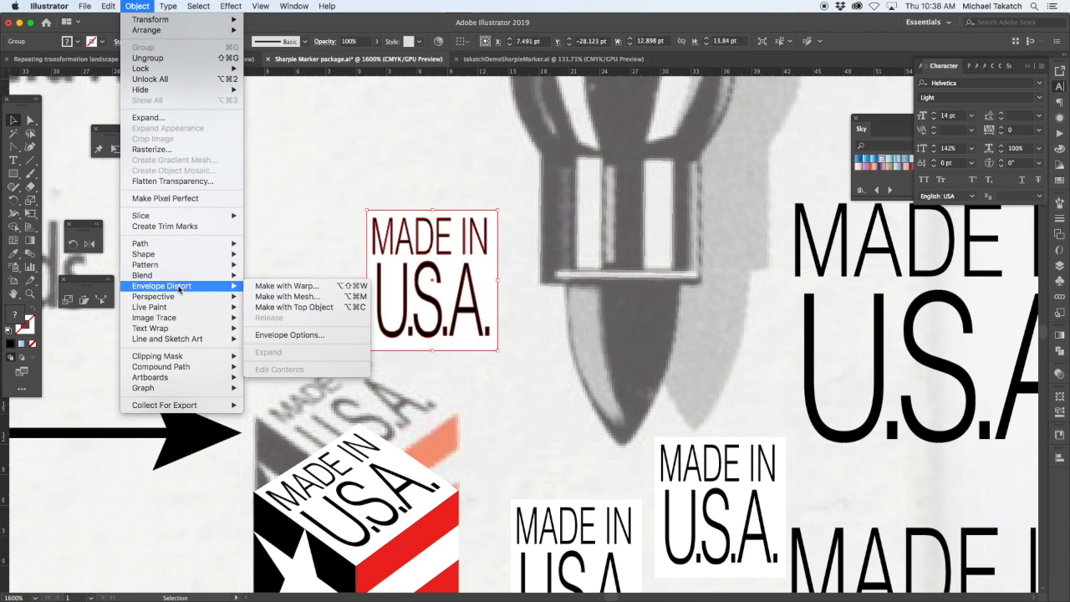
{"action": "left_click", "coordinate": [276, 297]}
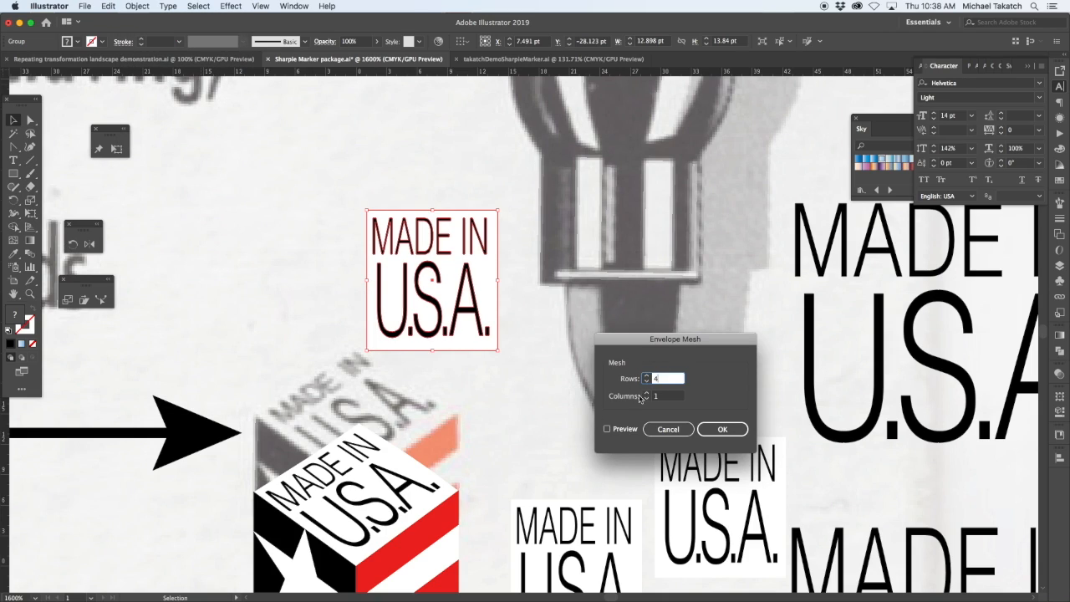
{"action": "left_click", "coordinate": [622, 430]}
{"action": "left_click", "coordinate": [646, 381]}
{"action": "left_click", "coordinate": [646, 381]}
{"action": "left_click", "coordinate": [646, 382]}
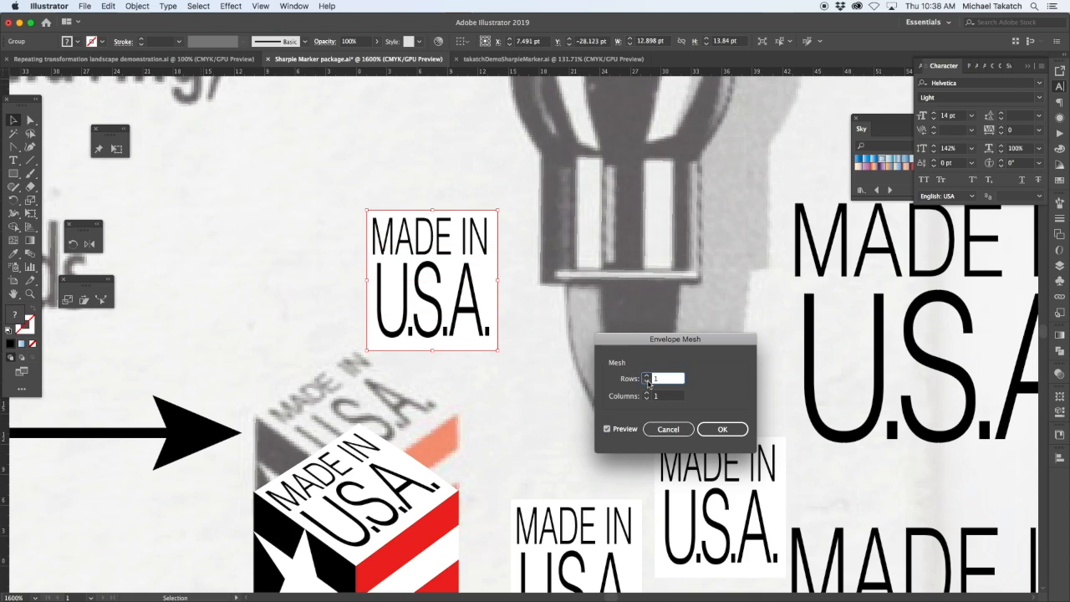
{"action": "left_click", "coordinate": [721, 430]}
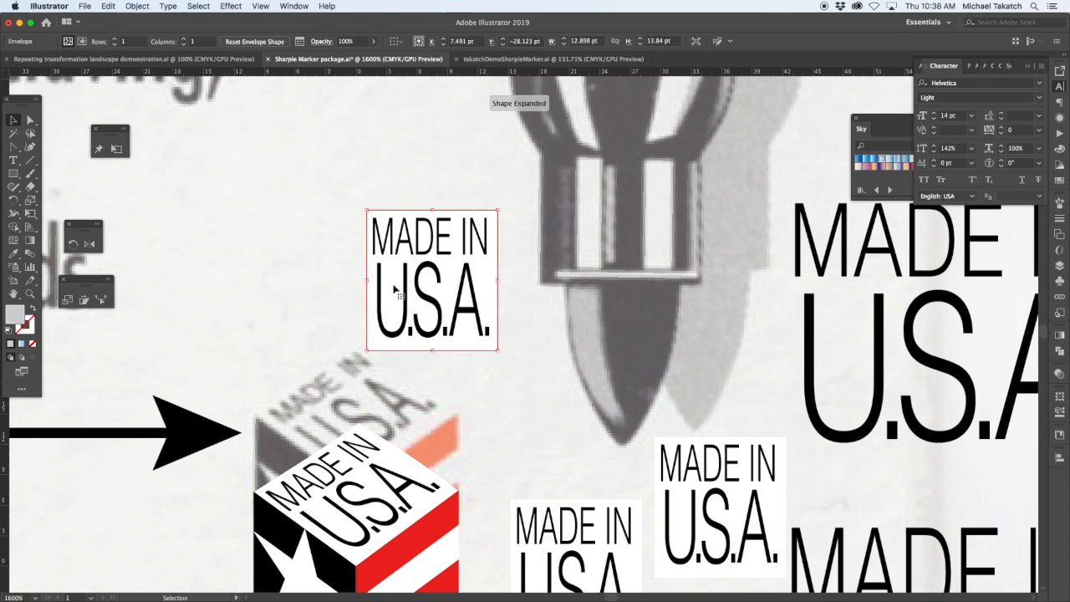
Move the new envelope's four corner mesh points into a slanted diamond like the cube's top face
{"action": "left_click", "coordinate": [29, 122]}
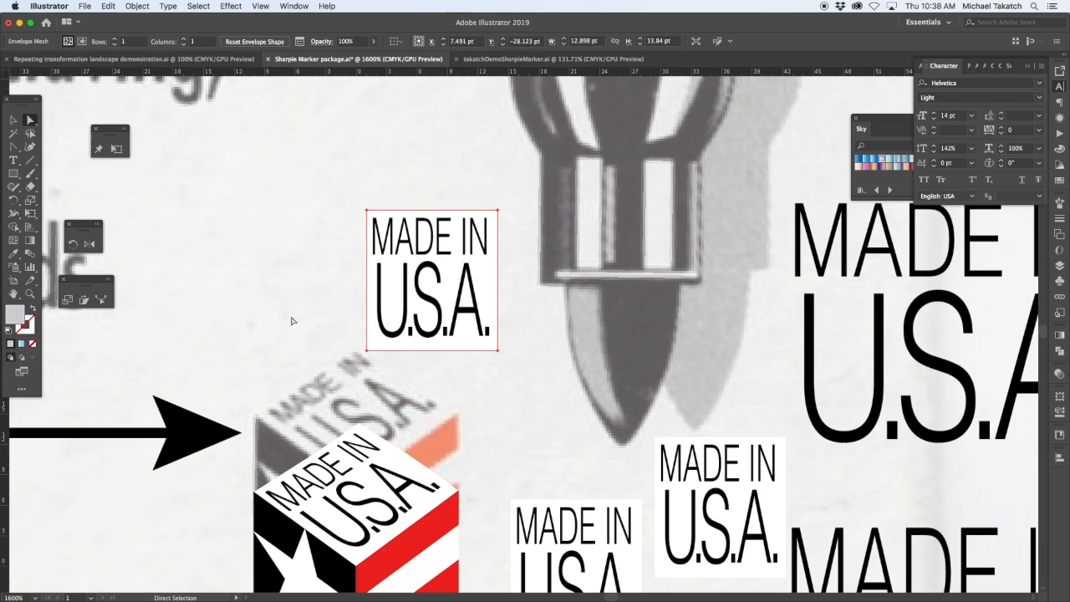
{"action": "left_click_drag", "start_coordinate": [366, 350], "coordinate": [455, 444]}
{"action": "left_click_drag", "start_coordinate": [415, 256], "coordinate": [354, 342]}
{"action": "left_click_drag", "start_coordinate": [545, 255], "coordinate": [458, 281]}
{"action": "left_click_drag", "start_coordinate": [543, 398], "coordinate": [558, 361]}
Adjust the direction handles on the envelope's top, right and bottom mesh points to straighten its curved right-hand edges
{"action": "left_click", "coordinate": [461, 282]}
{"action": "left_click_drag", "start_coordinate": [418, 287], "coordinate": [419, 299]}
{"action": "left_click_drag", "start_coordinate": [461, 330], "coordinate": [494, 307]}
{"action": "left_click_drag", "start_coordinate": [561, 316], "coordinate": [530, 329]}
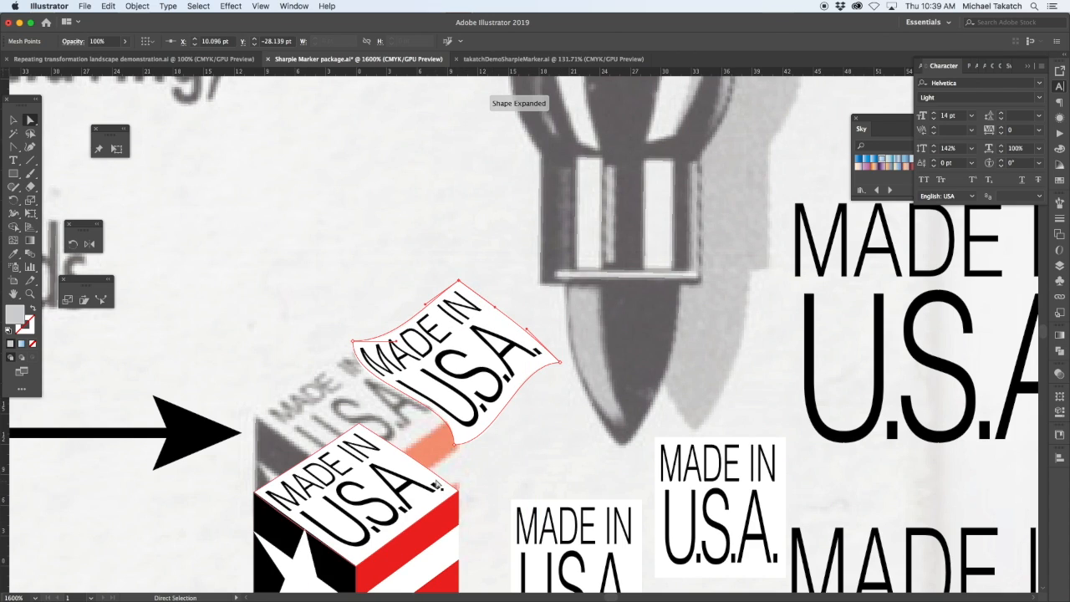
{"action": "left_click", "coordinate": [454, 444]}
{"action": "left_click_drag", "start_coordinate": [454, 399], "coordinate": [421, 423]}
{"action": "left_click_drag", "start_coordinate": [498, 451], "coordinate": [498, 418]}
{"action": "left_click_drag", "start_coordinate": [518, 366], "coordinate": [526, 388]}
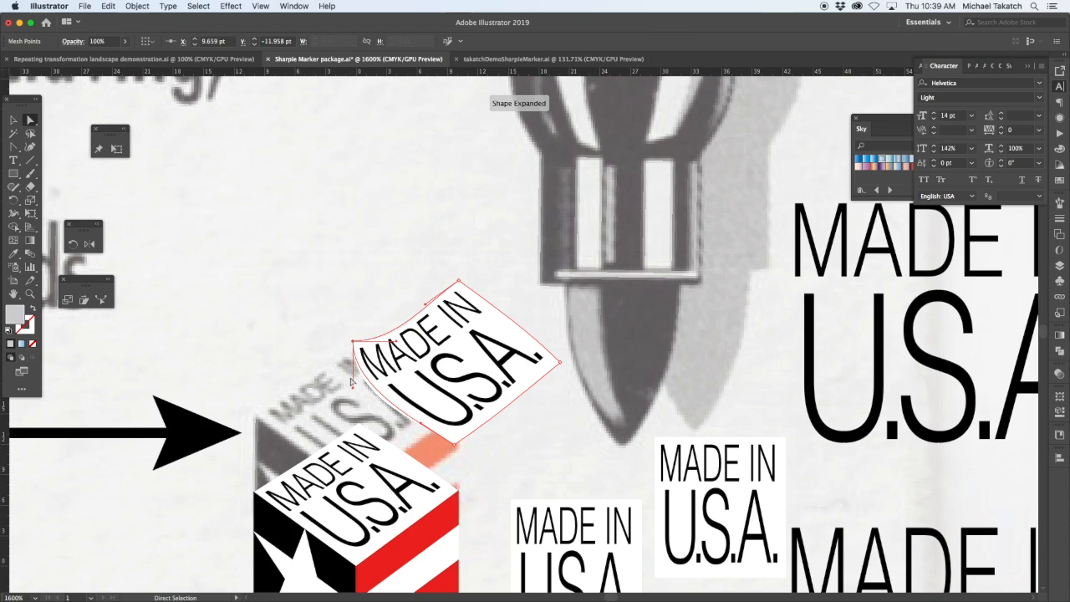
Straighten the envelope's left-hand edges by adjusting their handles and shifting the left corner slightly down, and deselect it
{"action": "left_click_drag", "start_coordinate": [353, 386], "coordinate": [400, 323]}
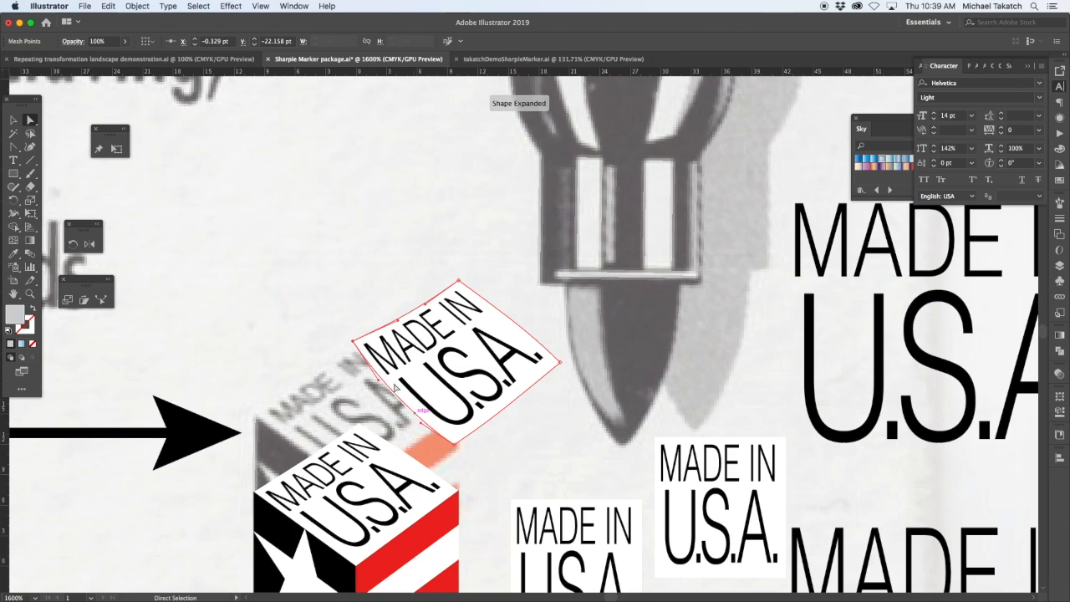
{"action": "left_click_drag", "start_coordinate": [353, 342], "coordinate": [352, 349]}
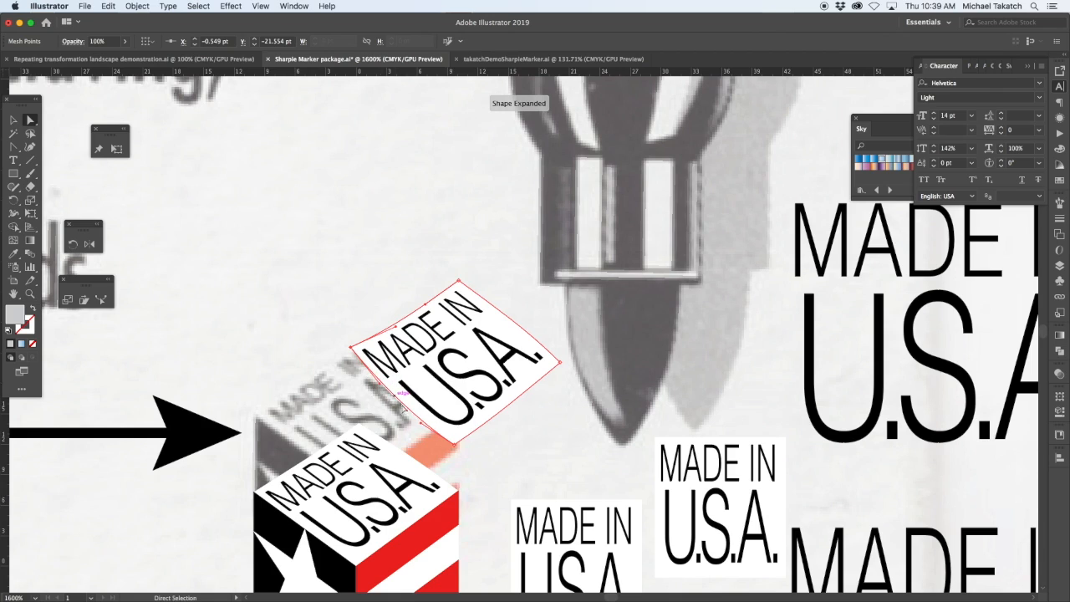
{"action": "left_click_drag", "start_coordinate": [421, 423], "coordinate": [386, 383]}
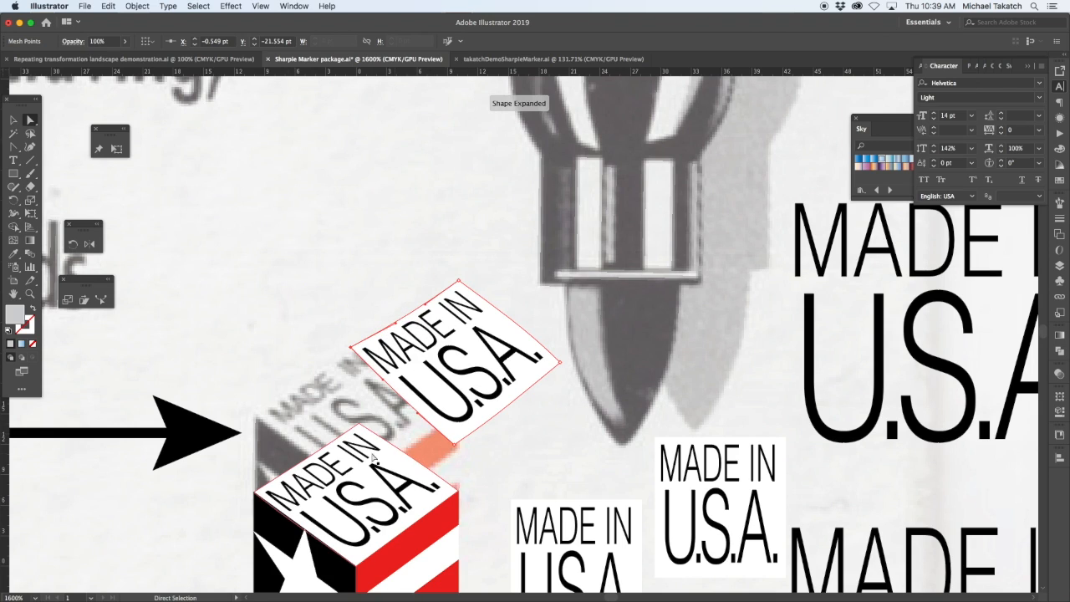
{"action": "left_click", "coordinate": [318, 309]}
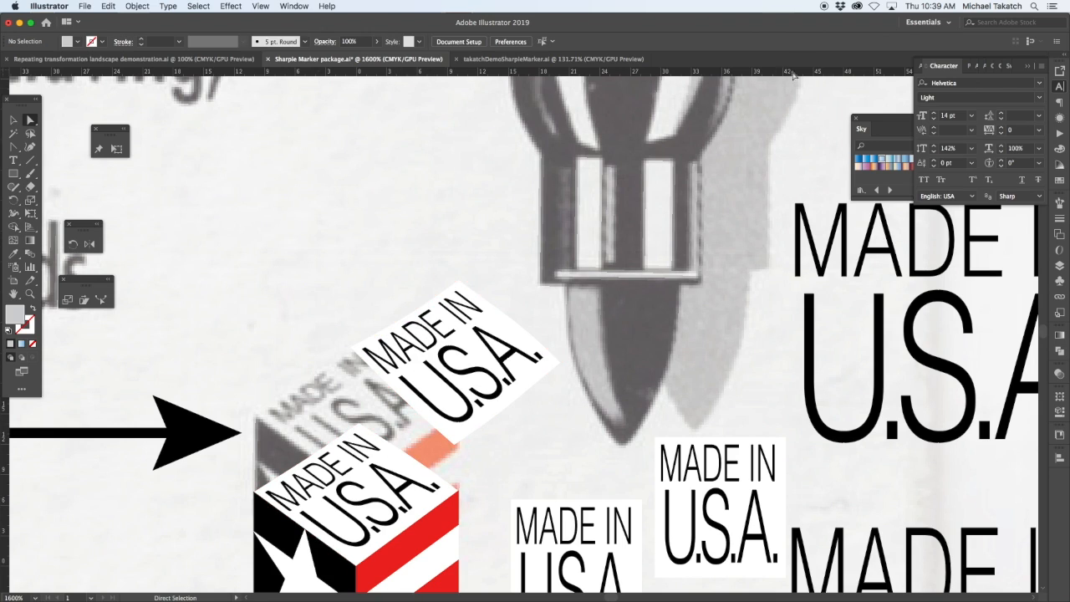